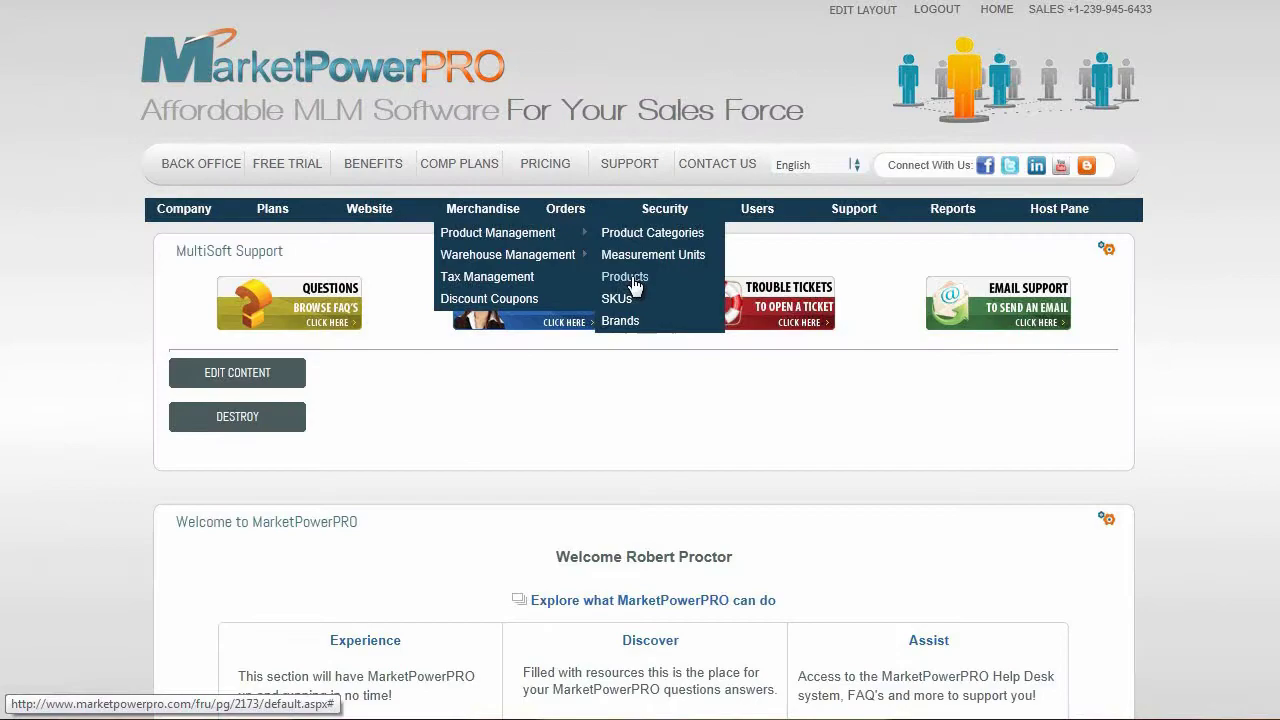
# Step: Open the Mobile Site product (M101A) from the product list for editing
pyautogui.click(630, 279)
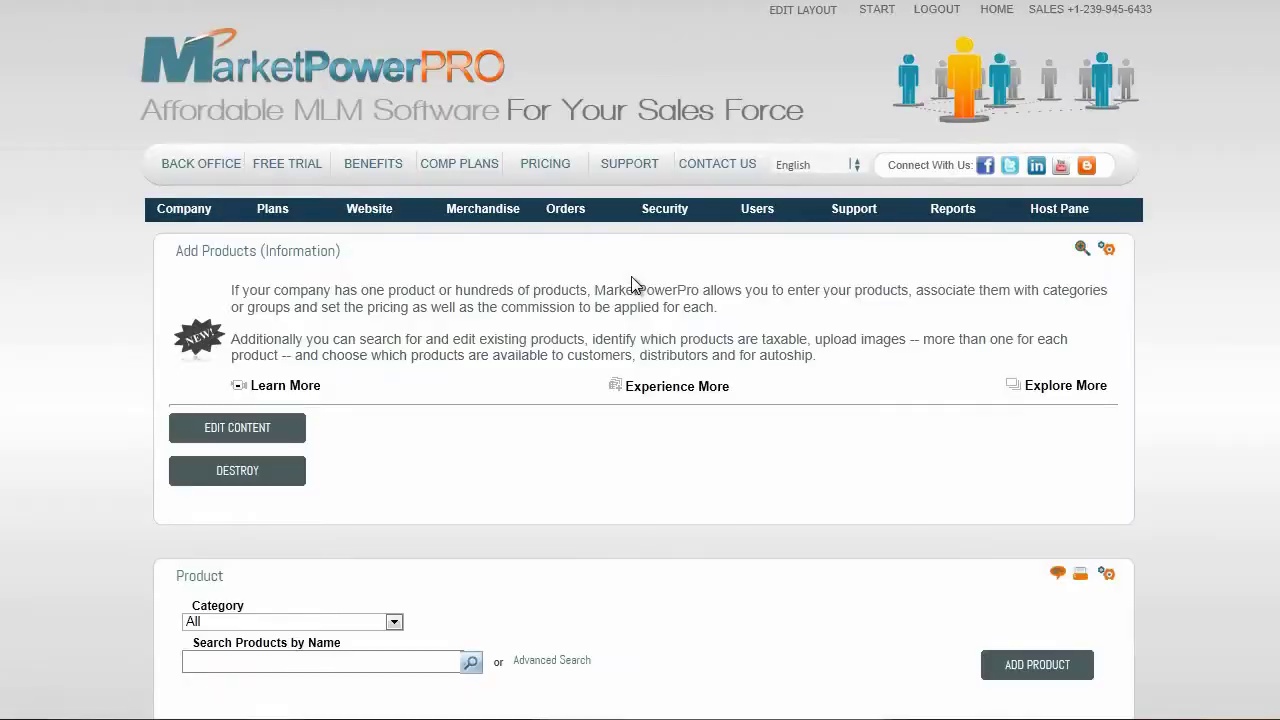
pyautogui.scroll(-4, 631, 284)
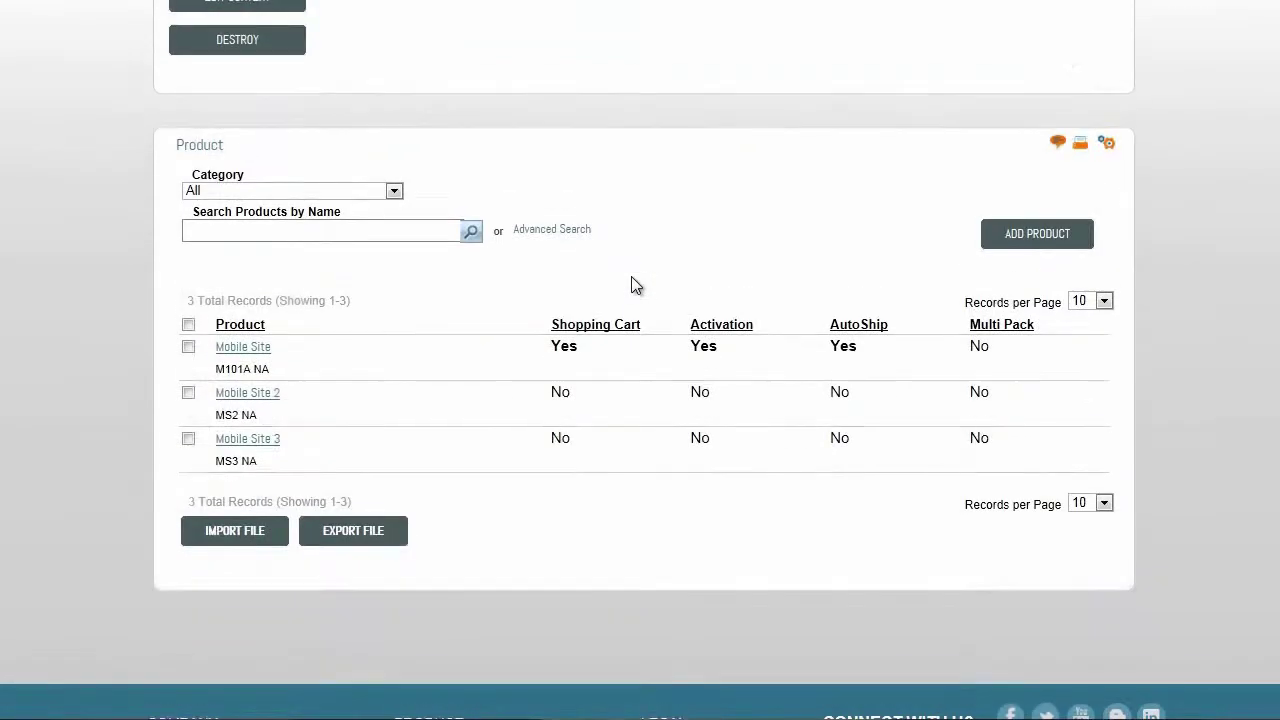
pyautogui.moveTo(260, 361)
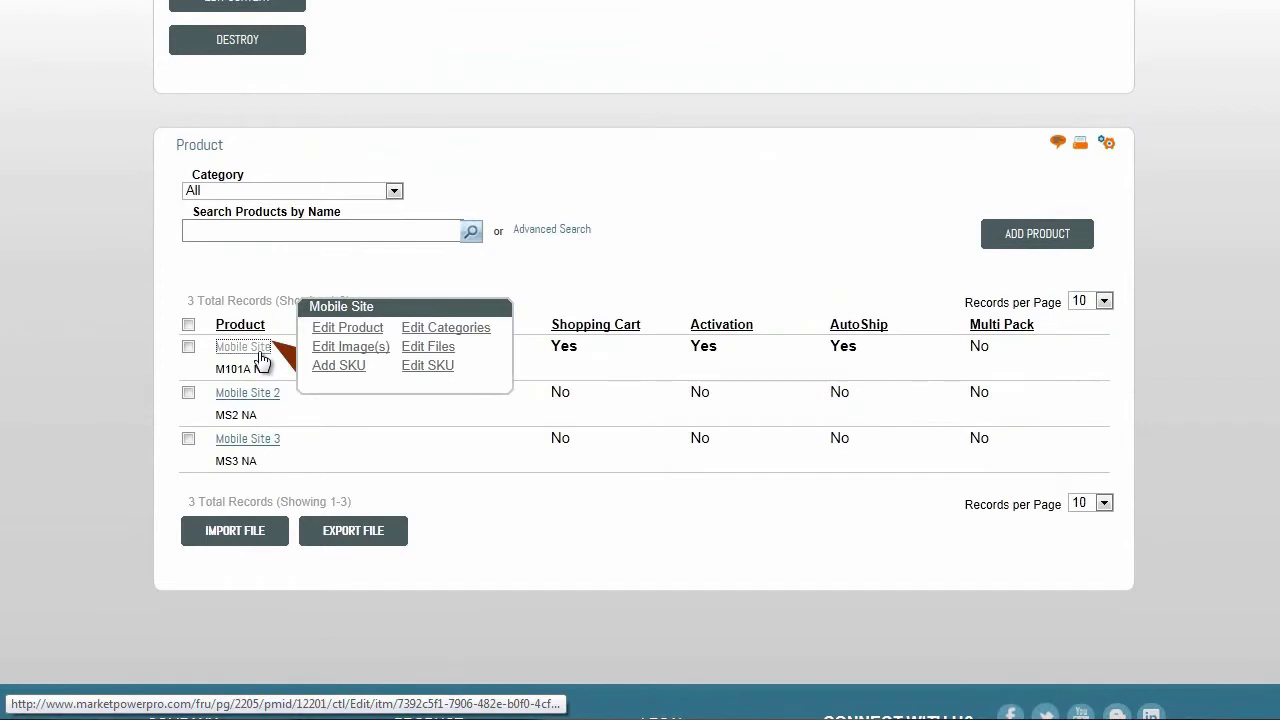
pyautogui.click(259, 352)
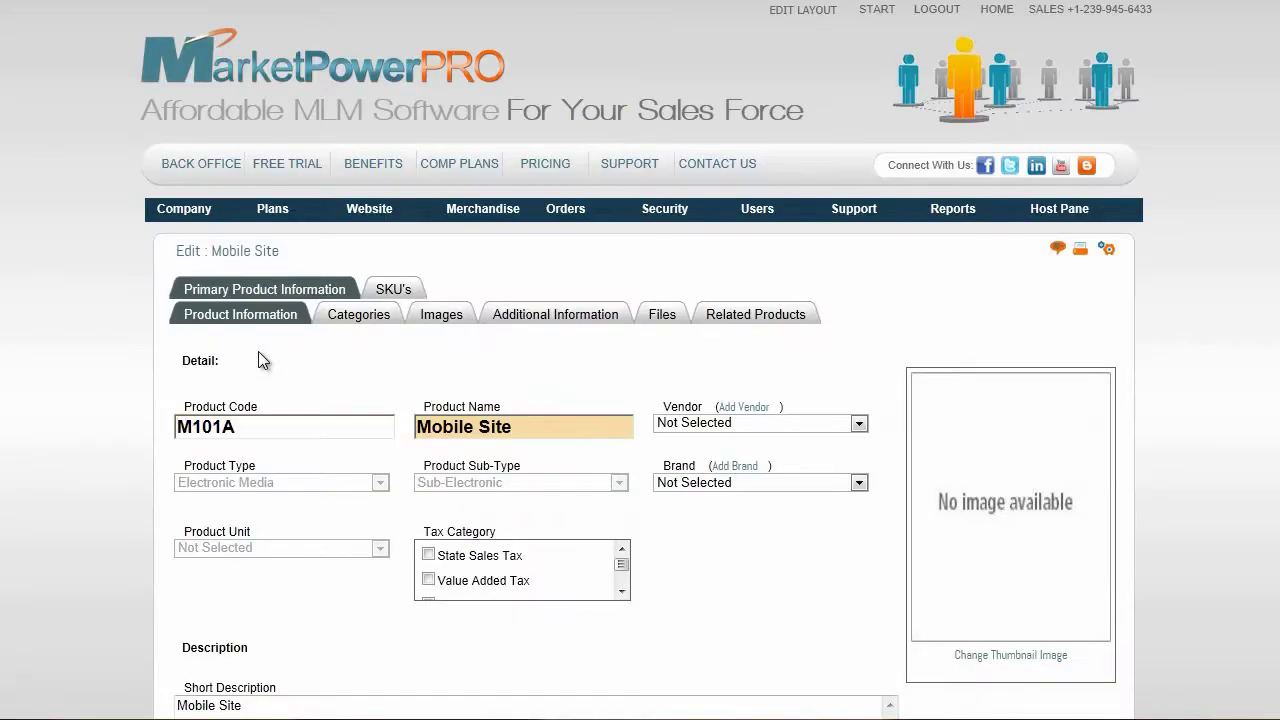
# Step: Keep Mobile Site shown as part of enrollment options and available for AutoShip
pyautogui.scroll(-7, 258, 360)
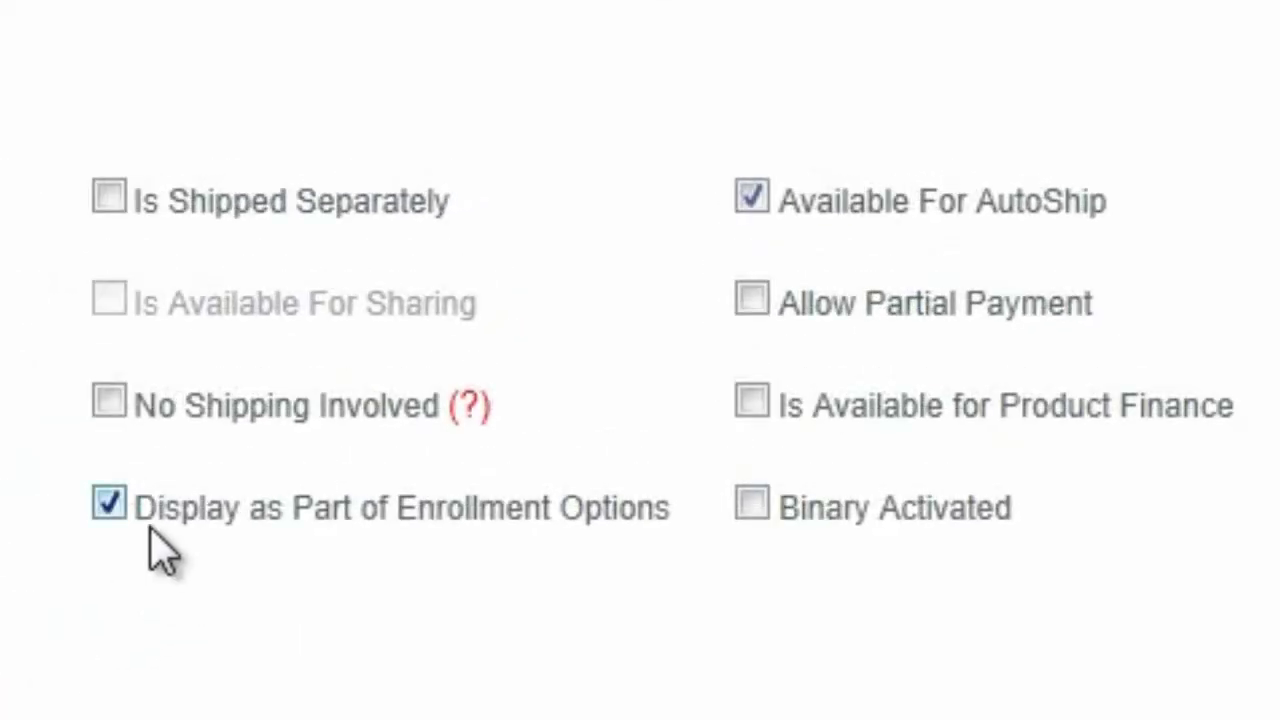
pyautogui.click(150, 526)
pyautogui.click(150, 526)
pyautogui.click(792, 208)
pyautogui.click(755, 206)
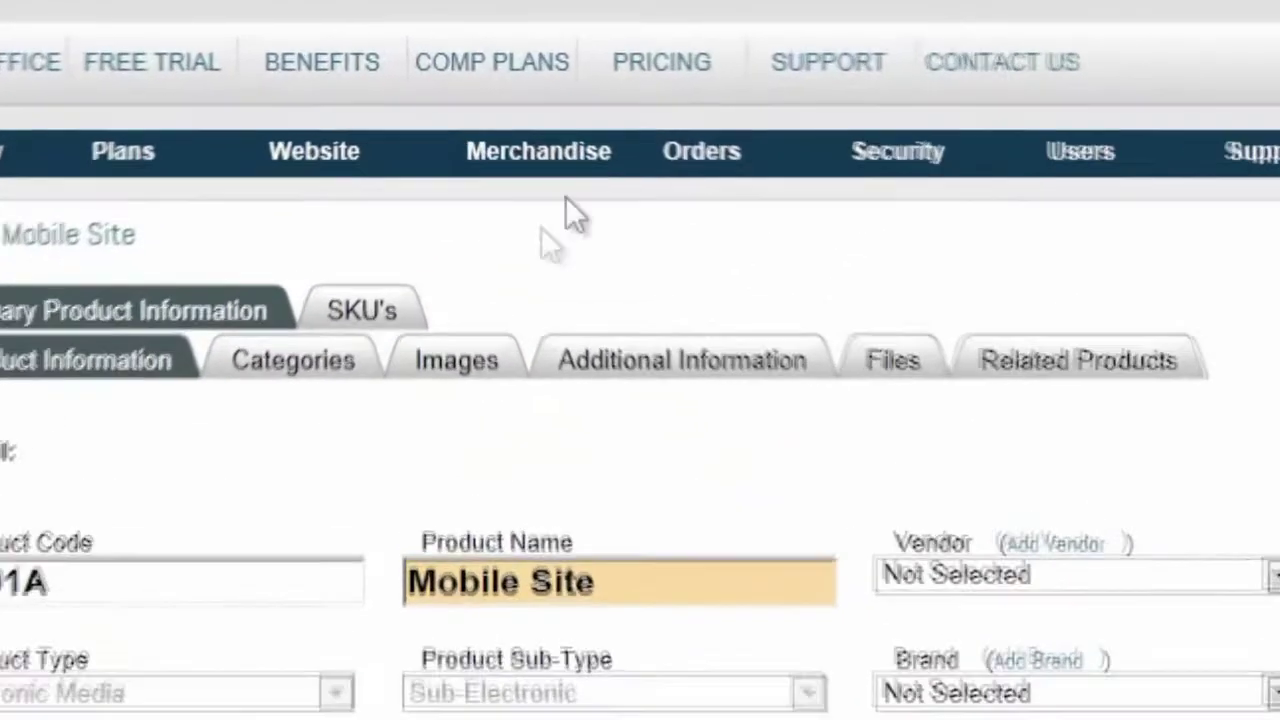
# Step: Open the Mobile Site product's Android SKU from its SKU list
pyautogui.moveTo(514, 132)
pyautogui.moveTo(534, 180)
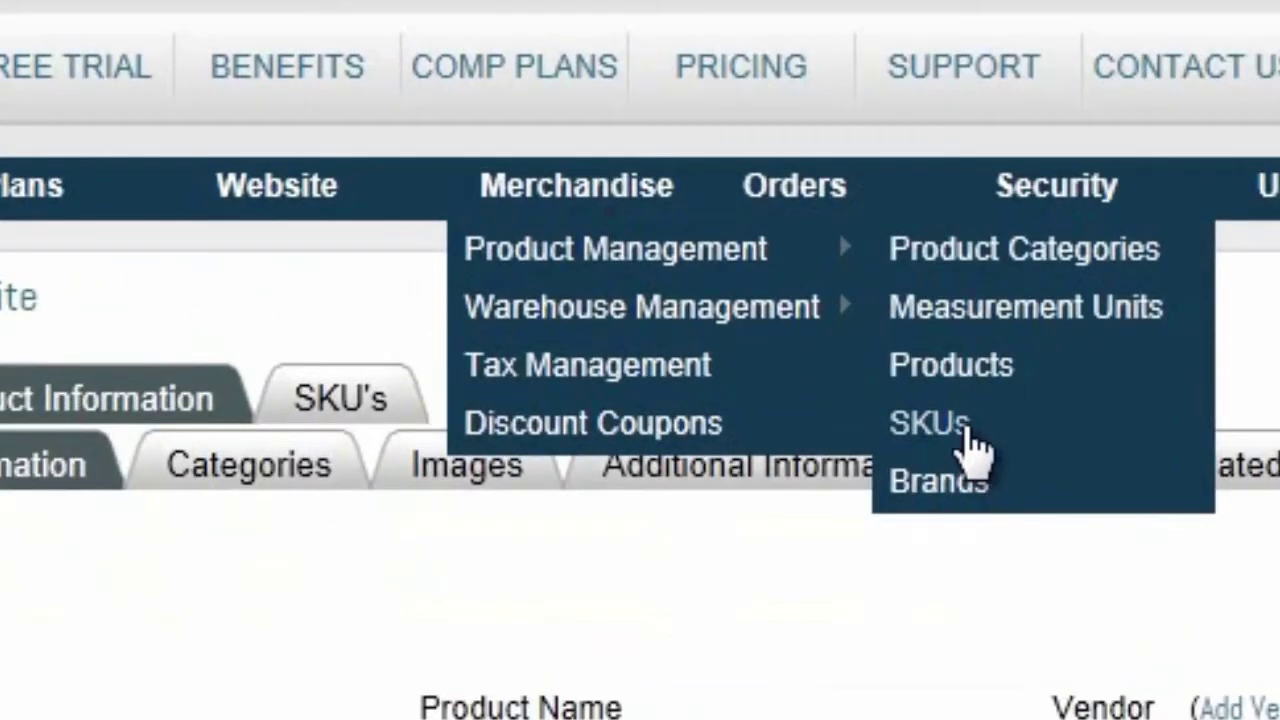
pyautogui.click(372, 412)
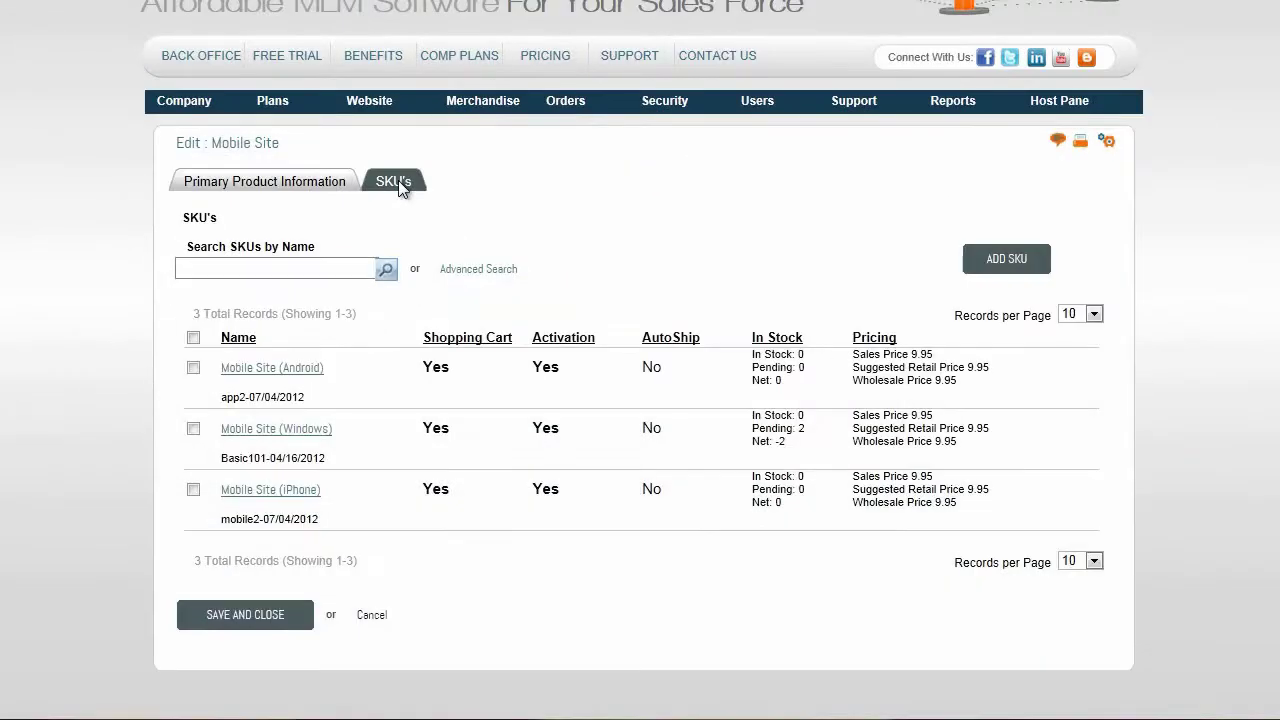
pyautogui.moveTo(307, 376)
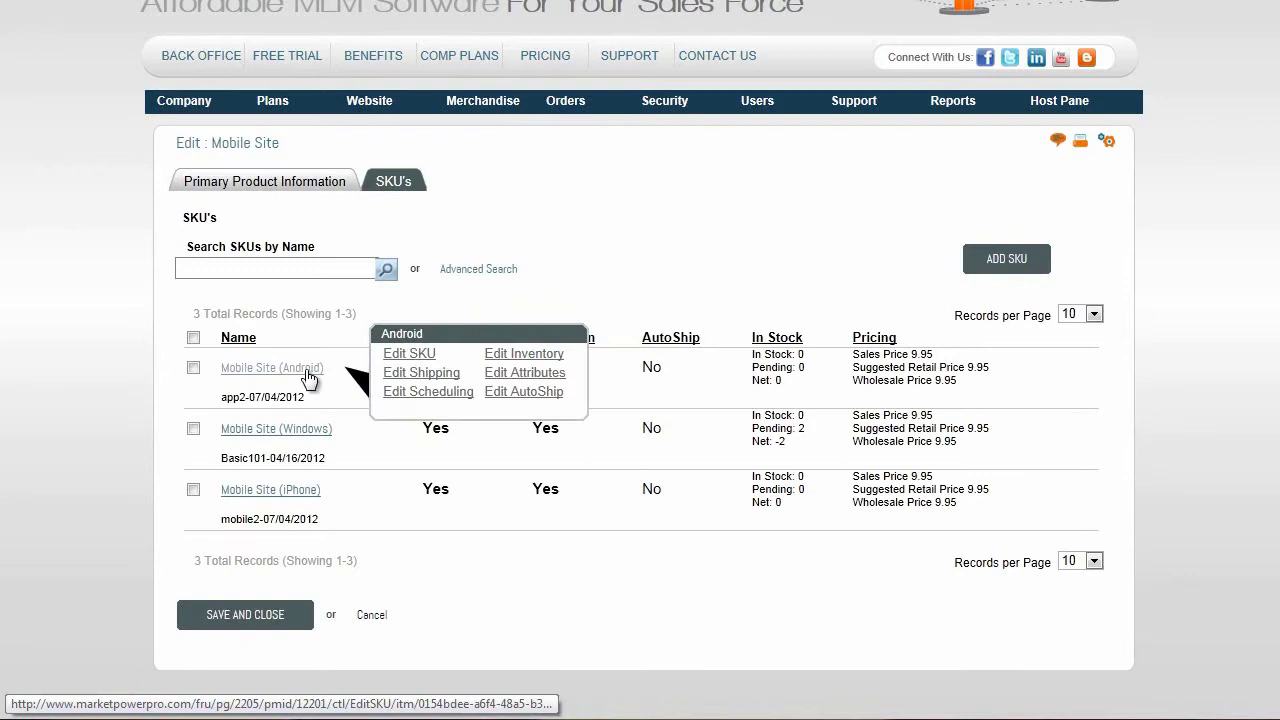
pyautogui.click(307, 376)
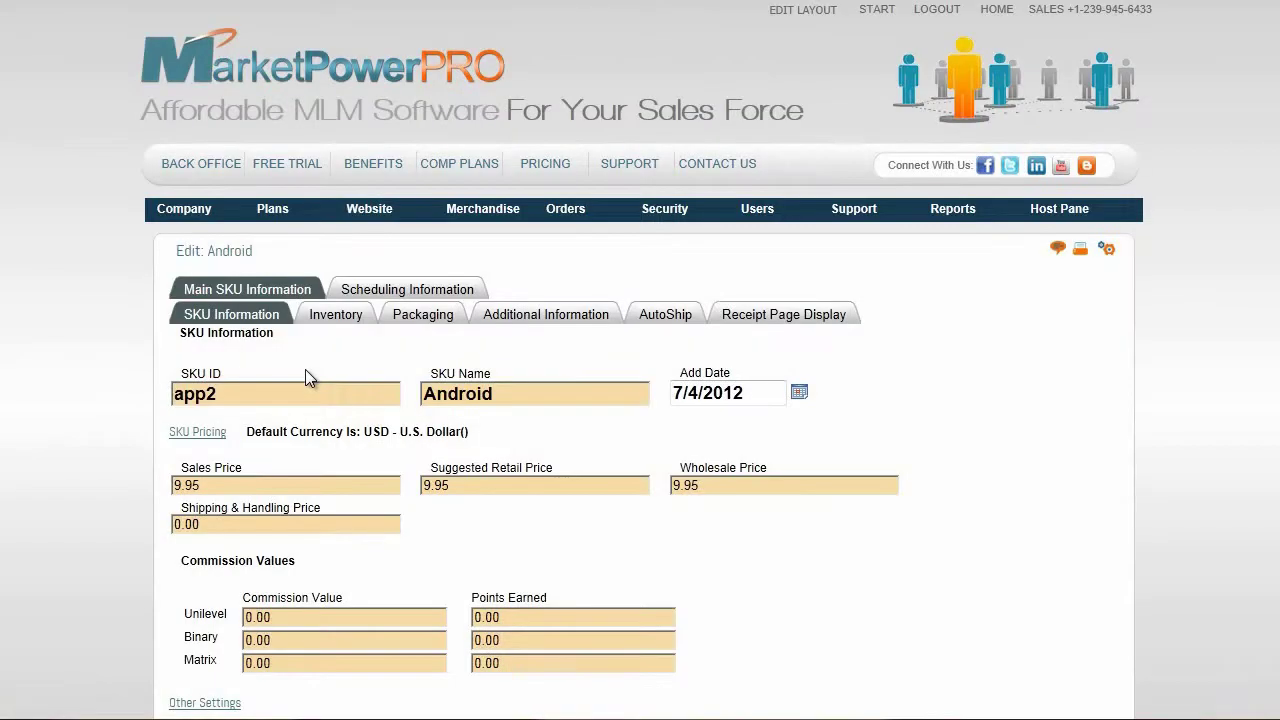
# Step: Make the Android SKU display as part of enrollment options
pyautogui.scroll(-3, 305, 368)
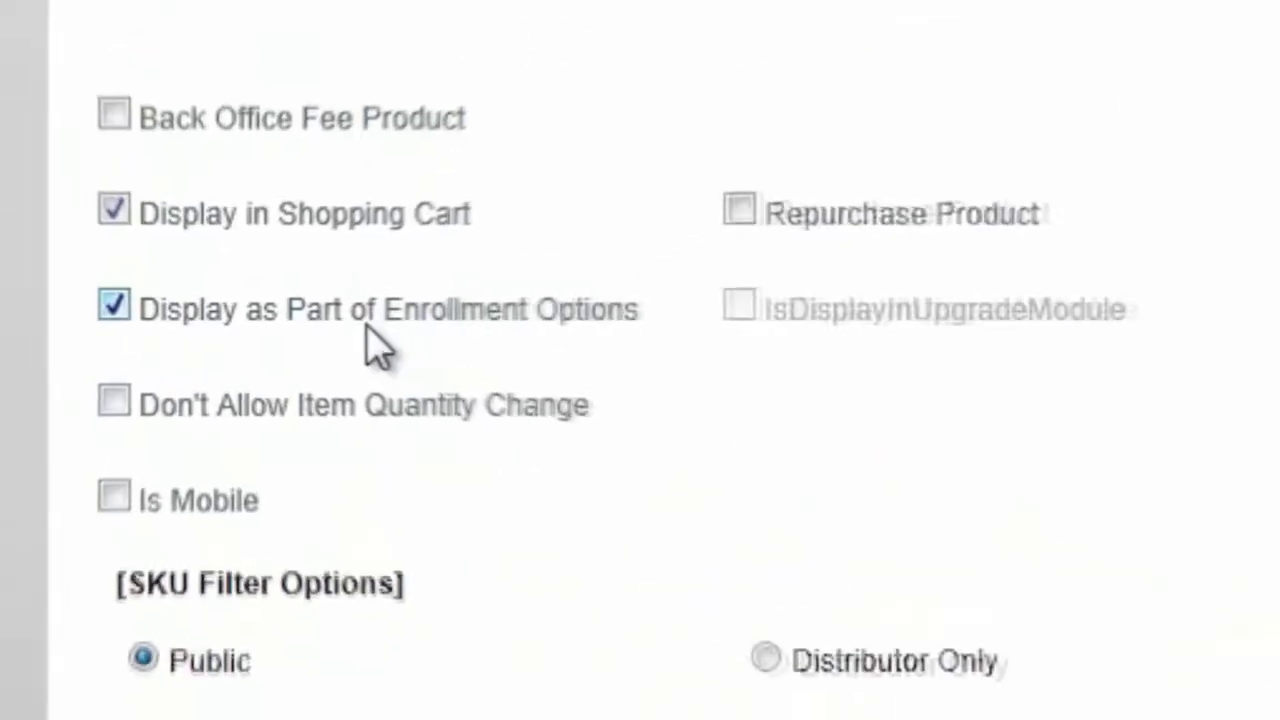
pyautogui.click(113, 305)
pyautogui.click(113, 305)
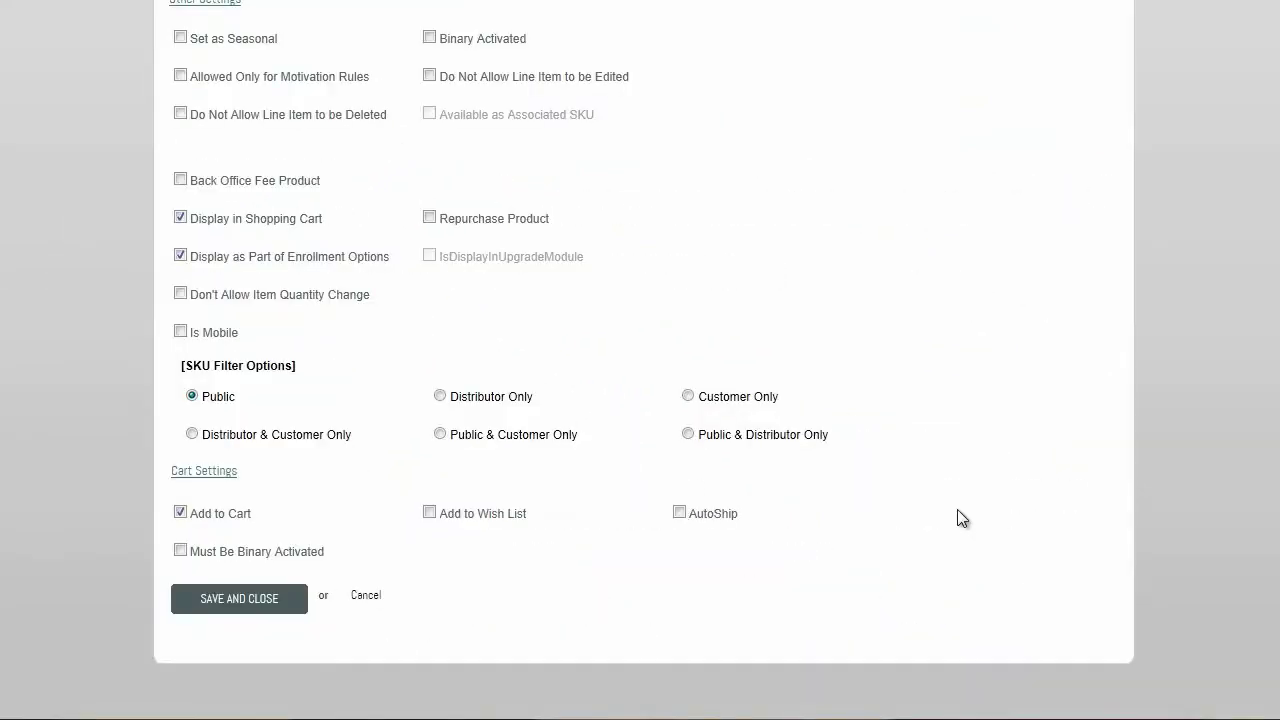
pyautogui.scroll(7, 957, 517)
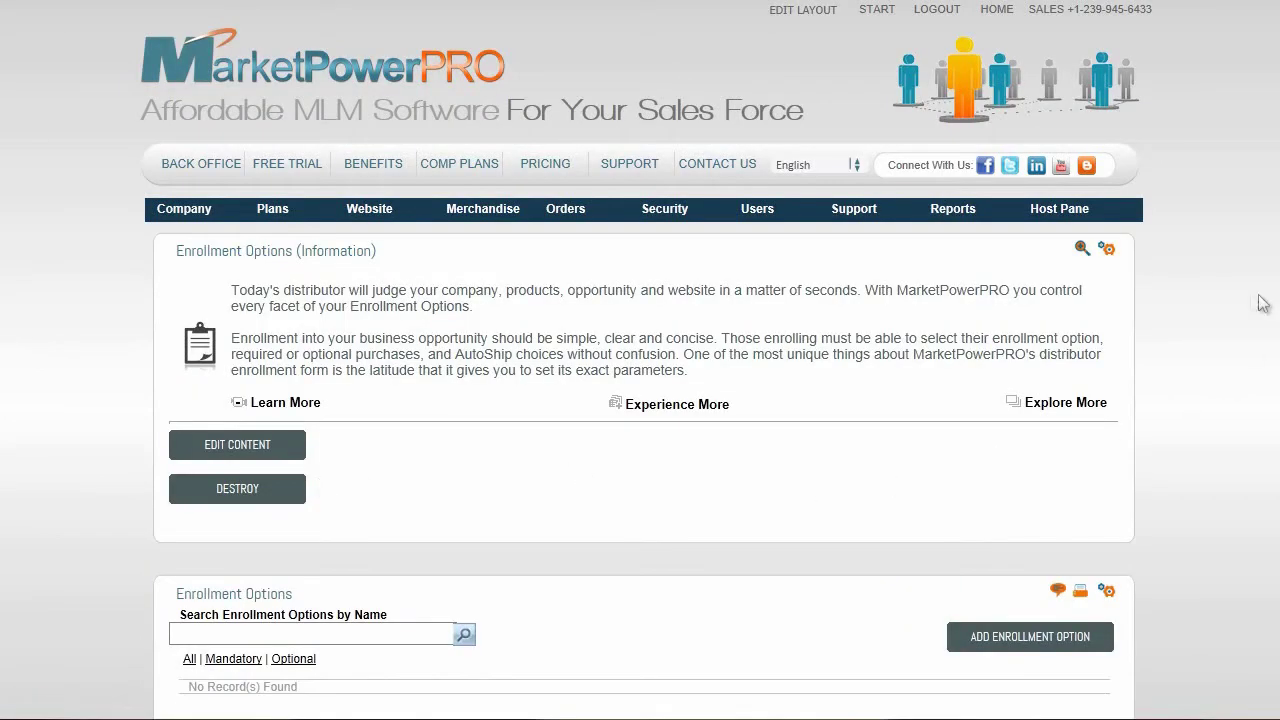
# Step: Add a new enrollment option, bringing up the Add Activation Rule form preset to Mandatory
pyautogui.scroll(-3, 1262, 304)
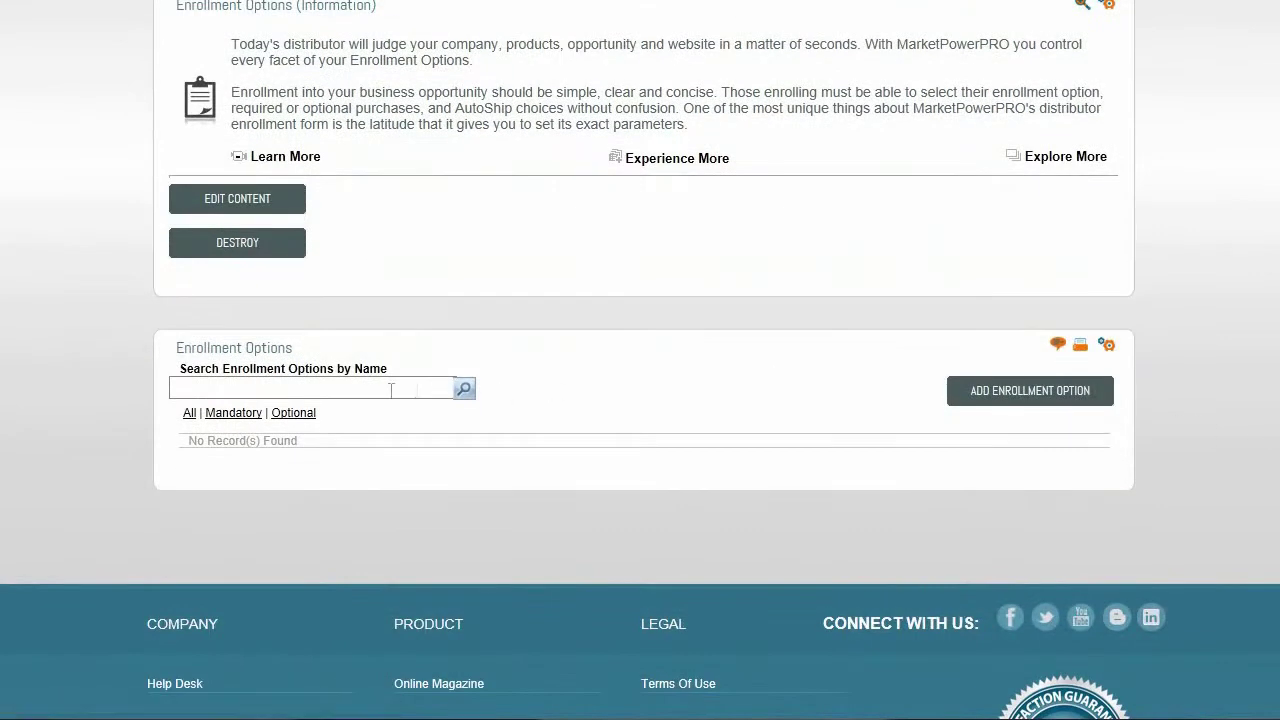
pyautogui.click(1030, 392)
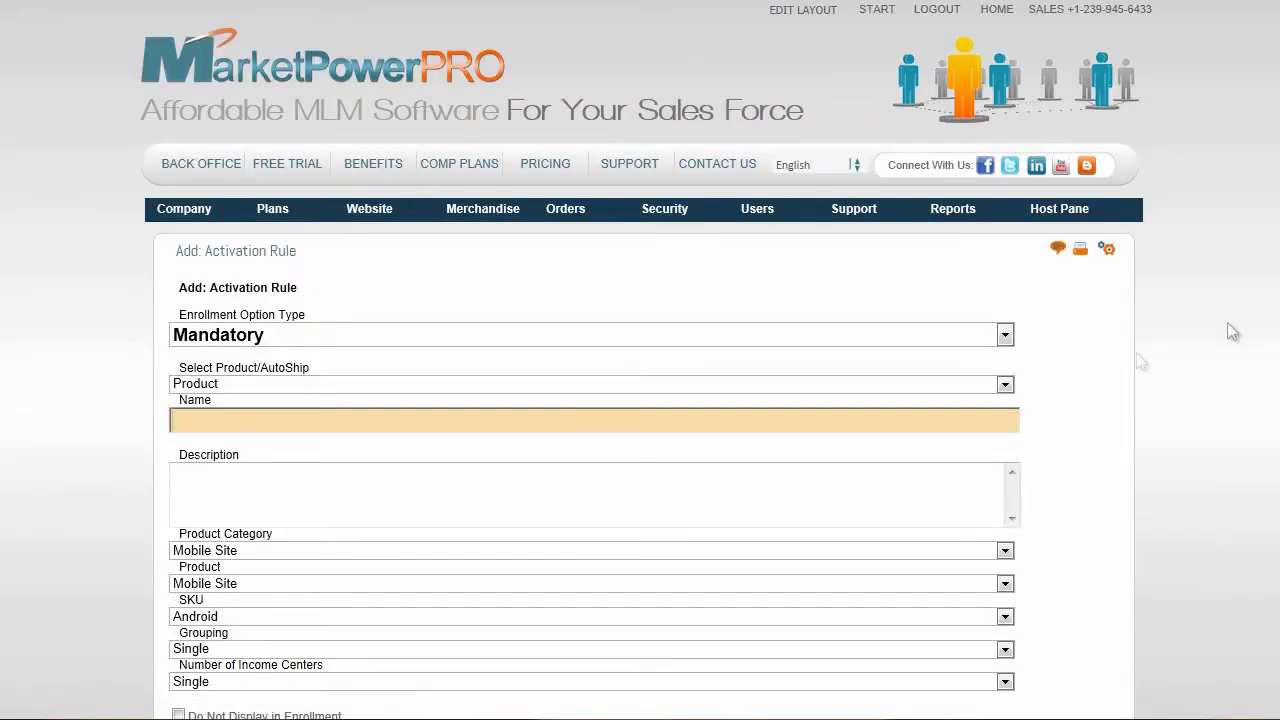
pyautogui.scroll(-3, 1122, 375)
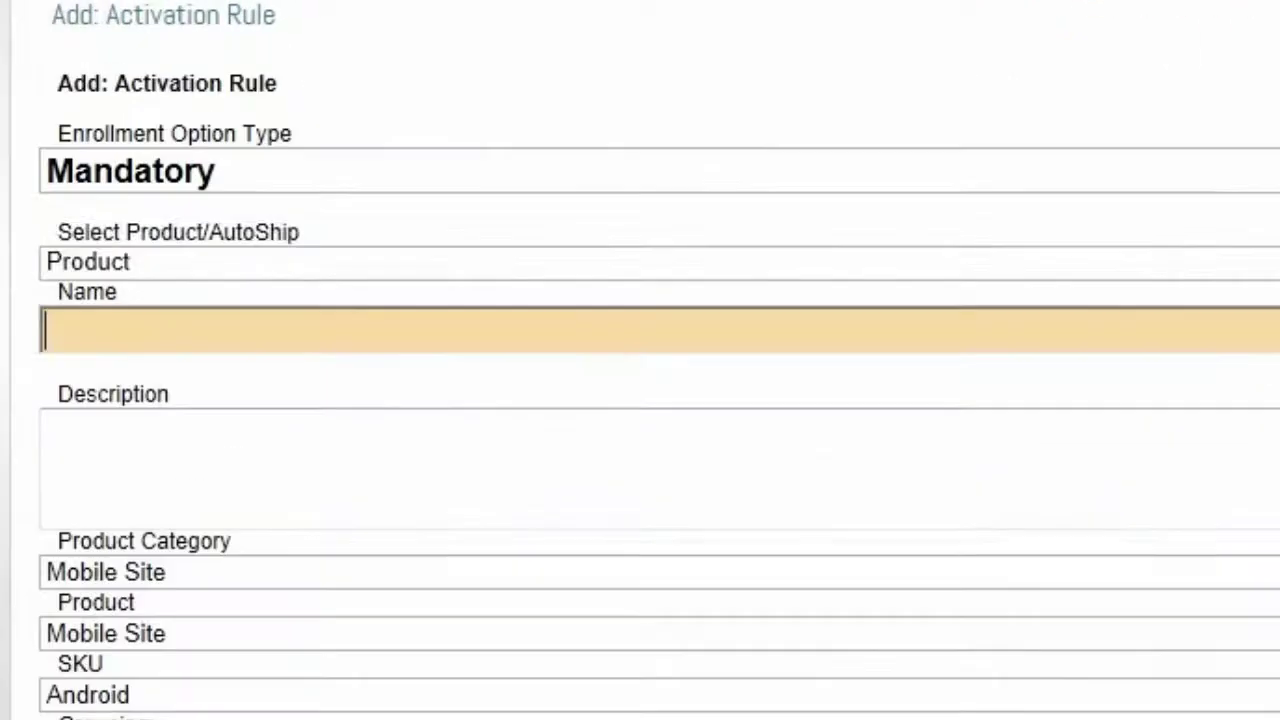
pyautogui.click(500, 92)
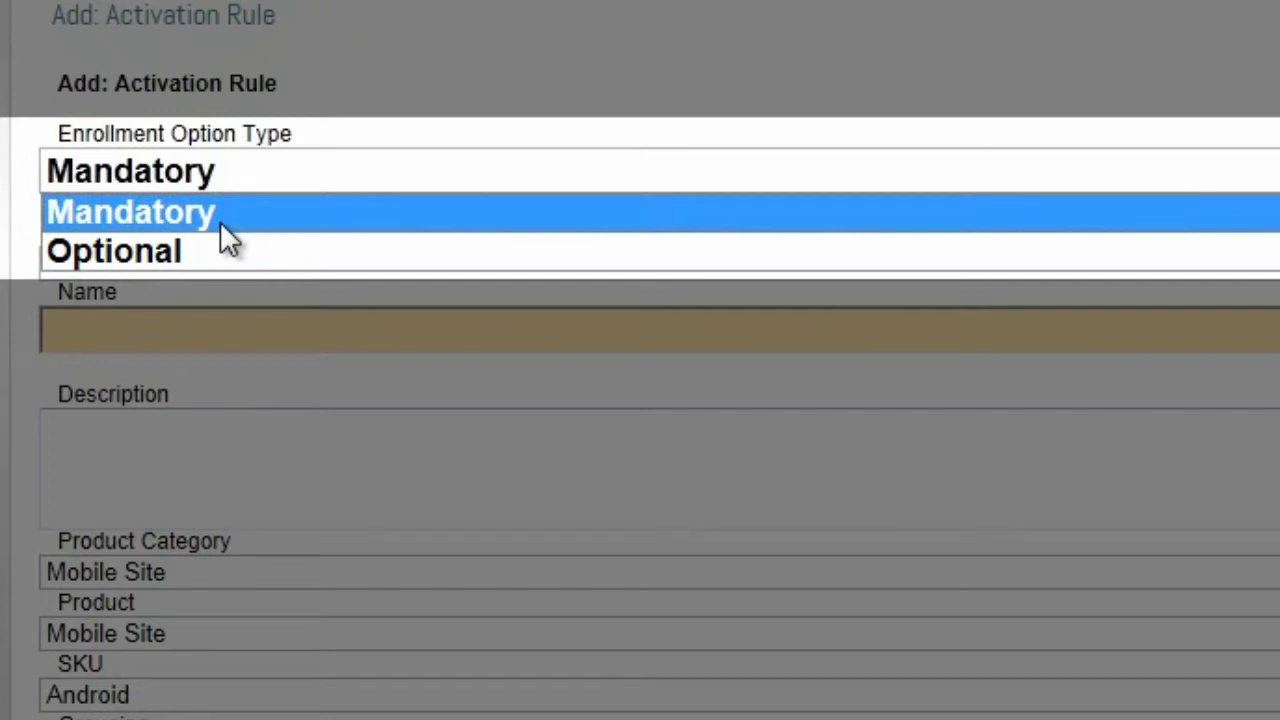
pyautogui.click(221, 222)
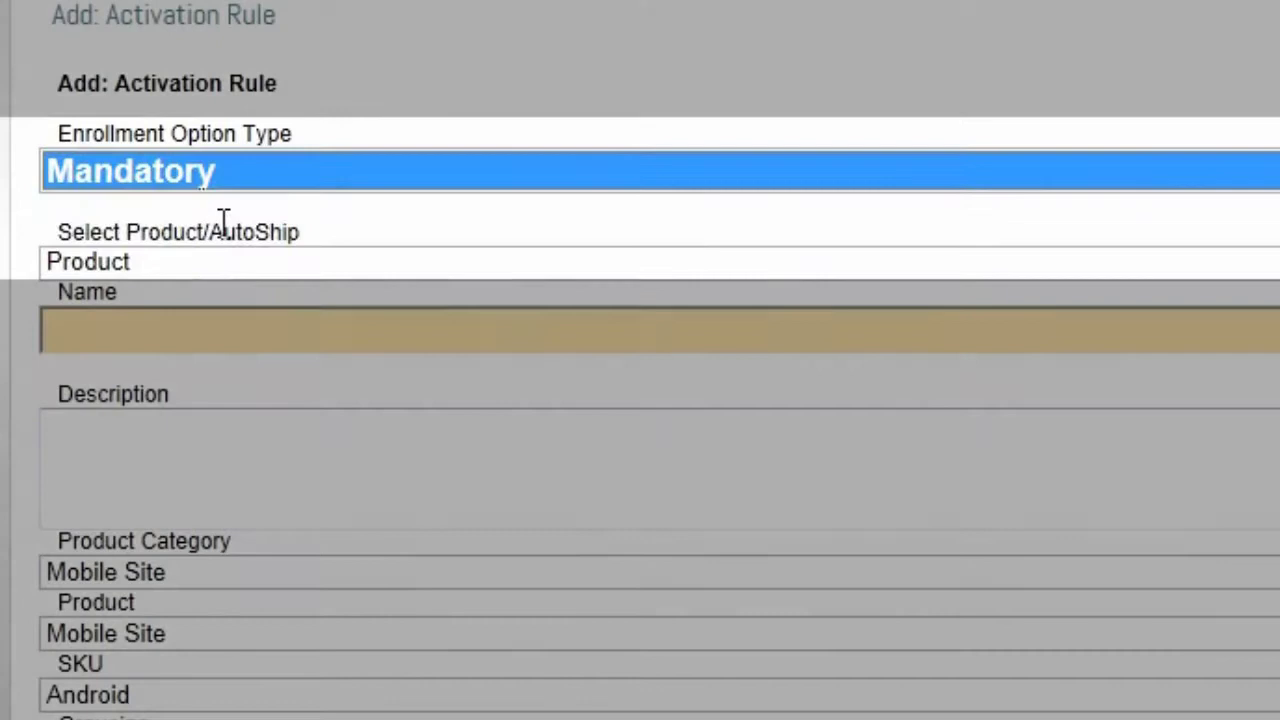
pyautogui.click(216, 260)
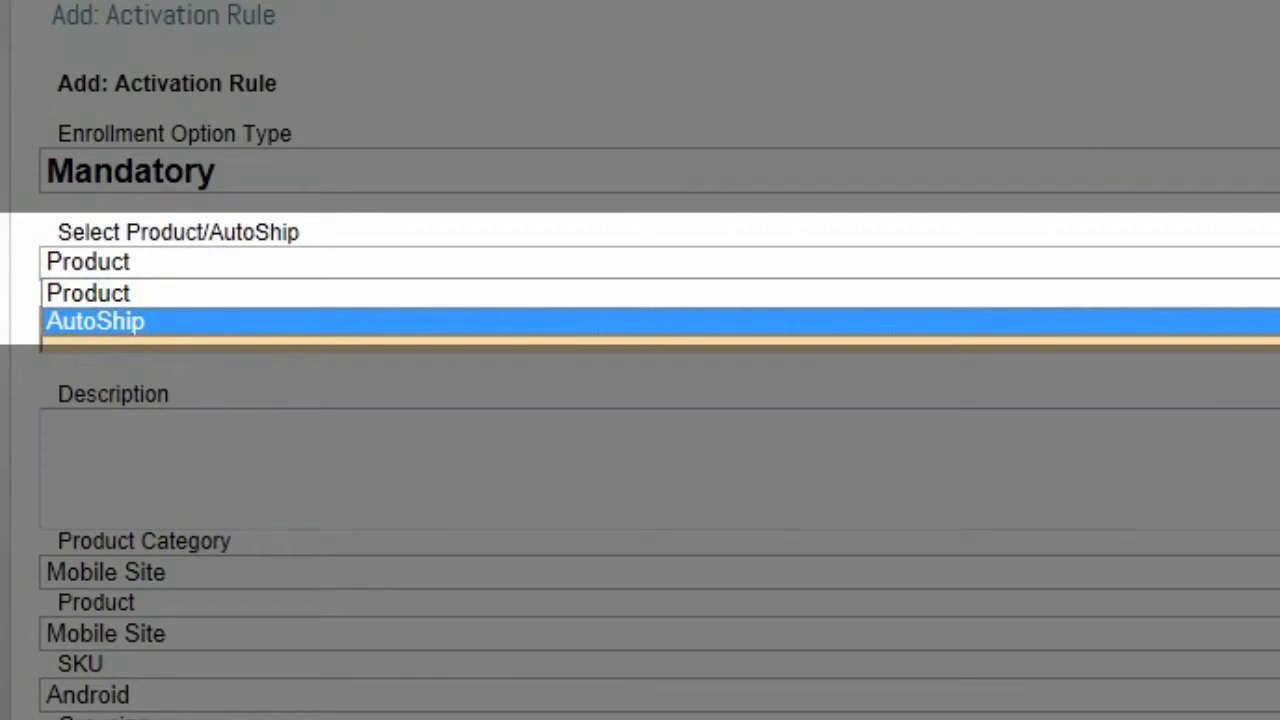
pyautogui.click(88, 292)
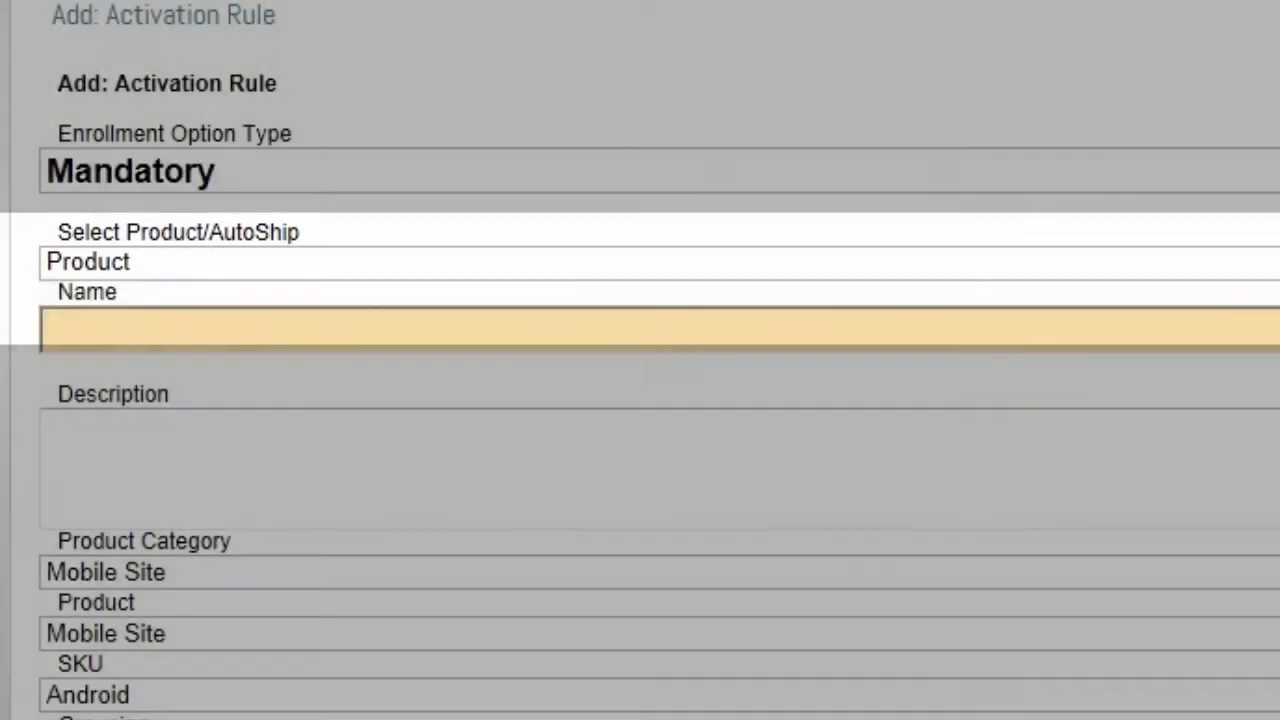
pyautogui.click(138, 336)
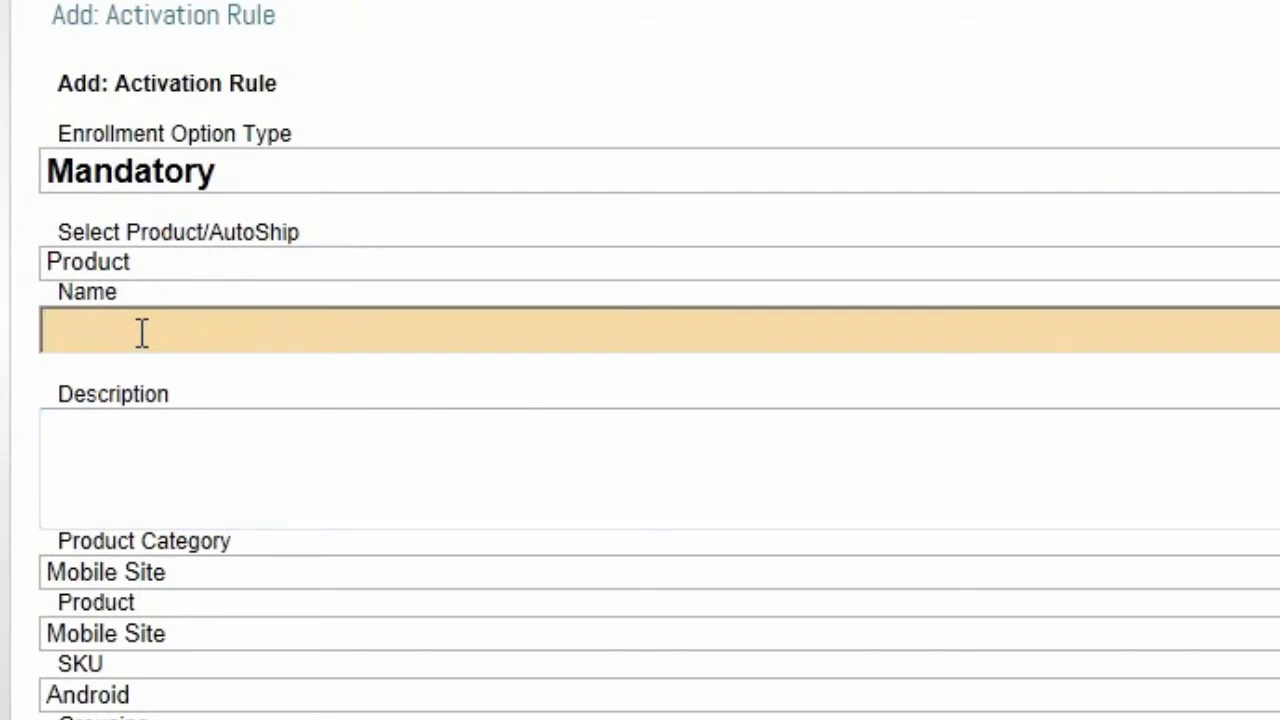
# Step: Name the rule 'Mobile Office' with description 'Select a mobile office app for your phone and stay in touch when you are on the move.'
pyautogui.write('Mobile ')
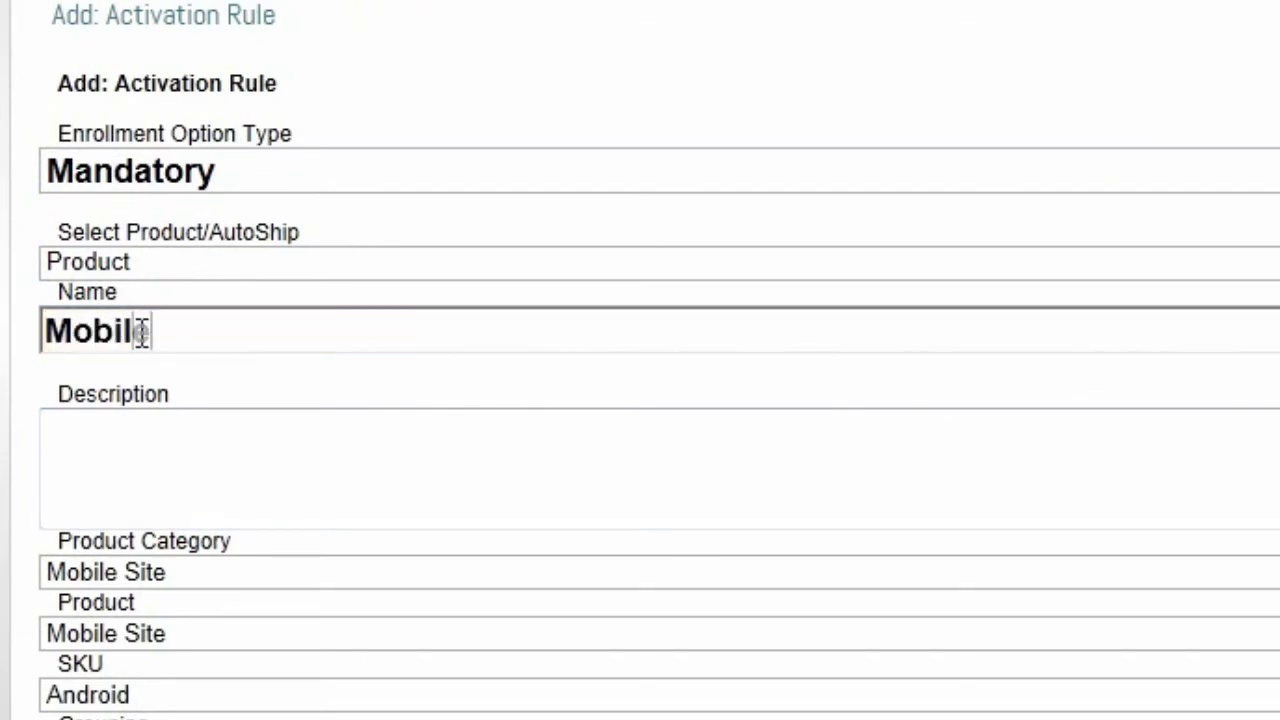
pyautogui.write('Office')
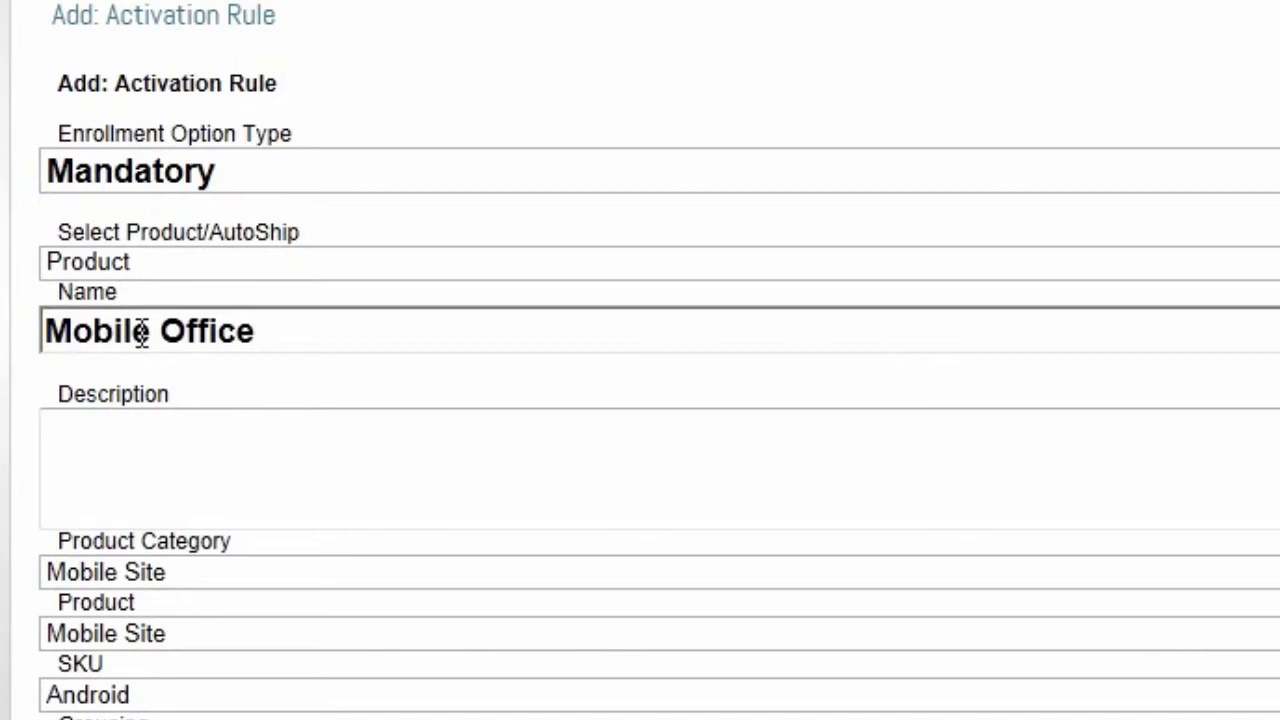
pyautogui.press('Tab')
pyautogui.write('Selec')
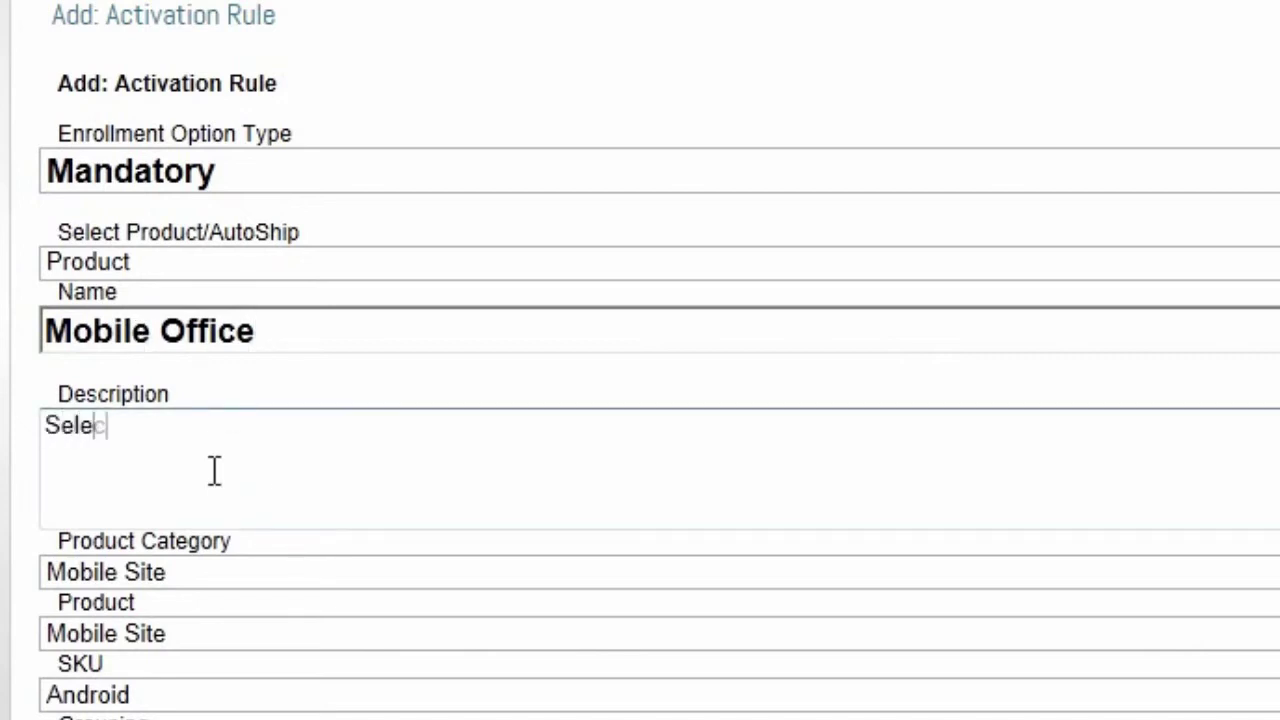
pyautogui.write('t a mobile office')
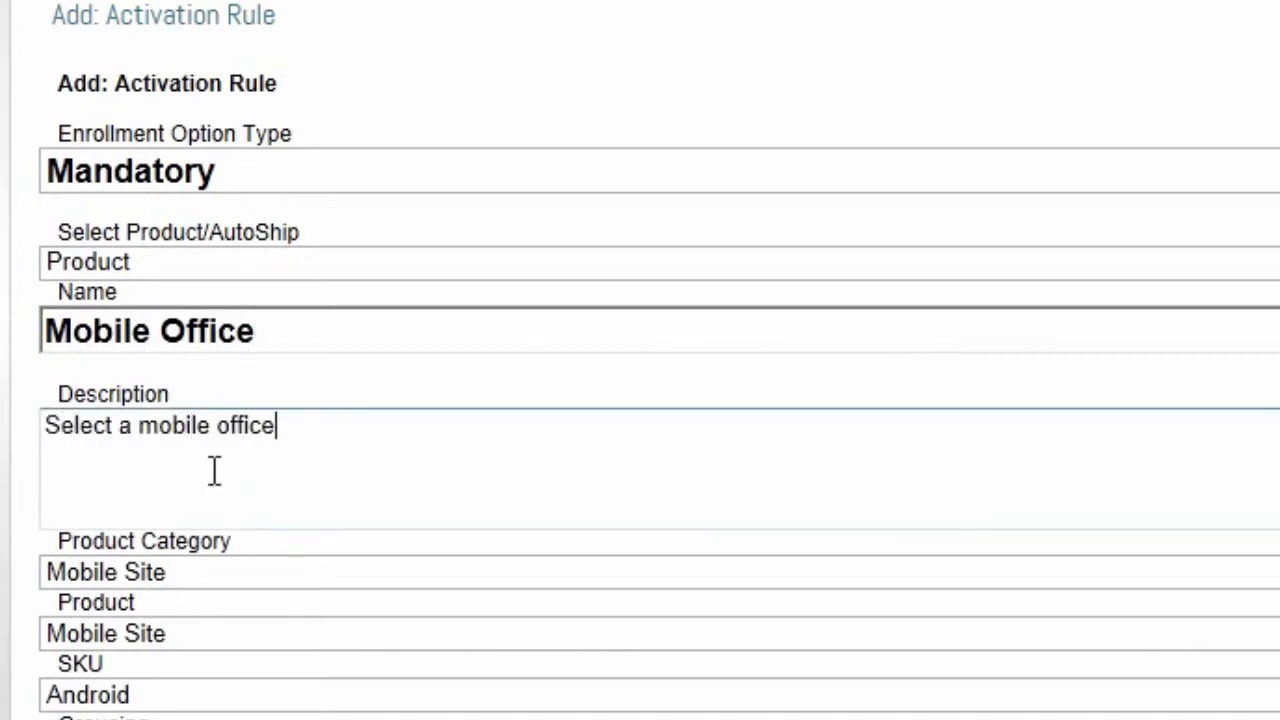
pyautogui.write(' app fo')
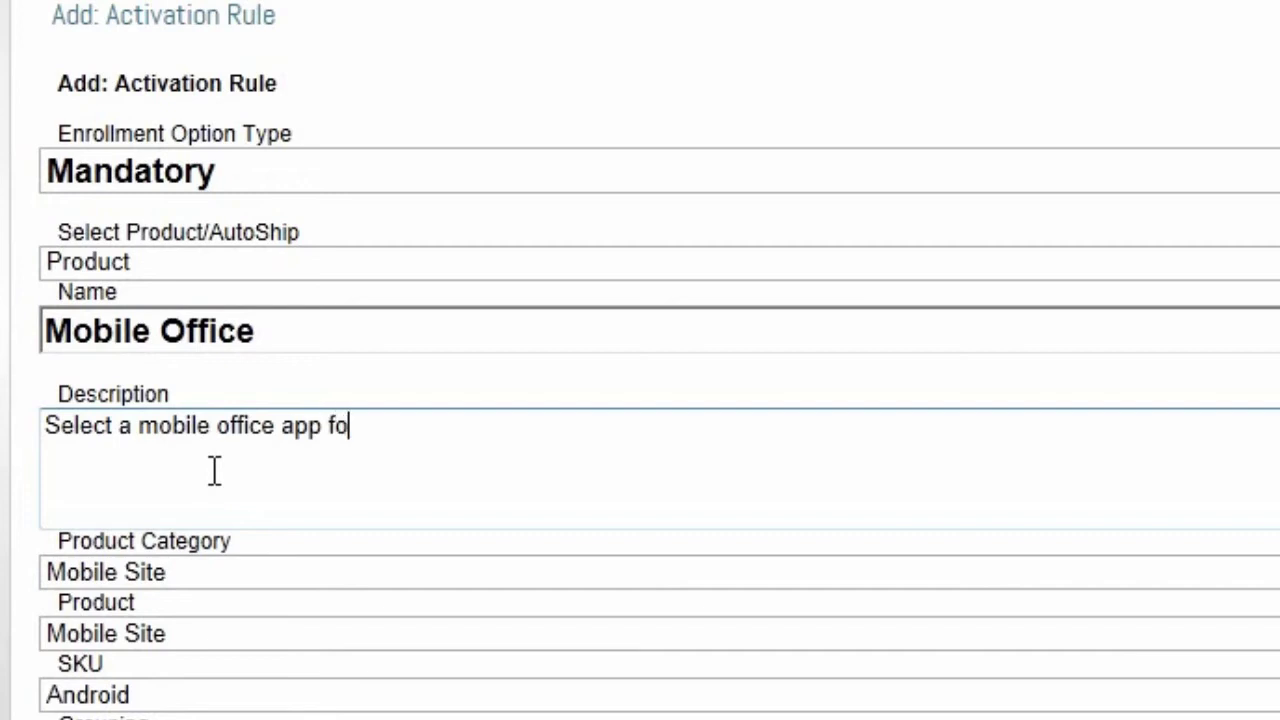
pyautogui.write('r your ')
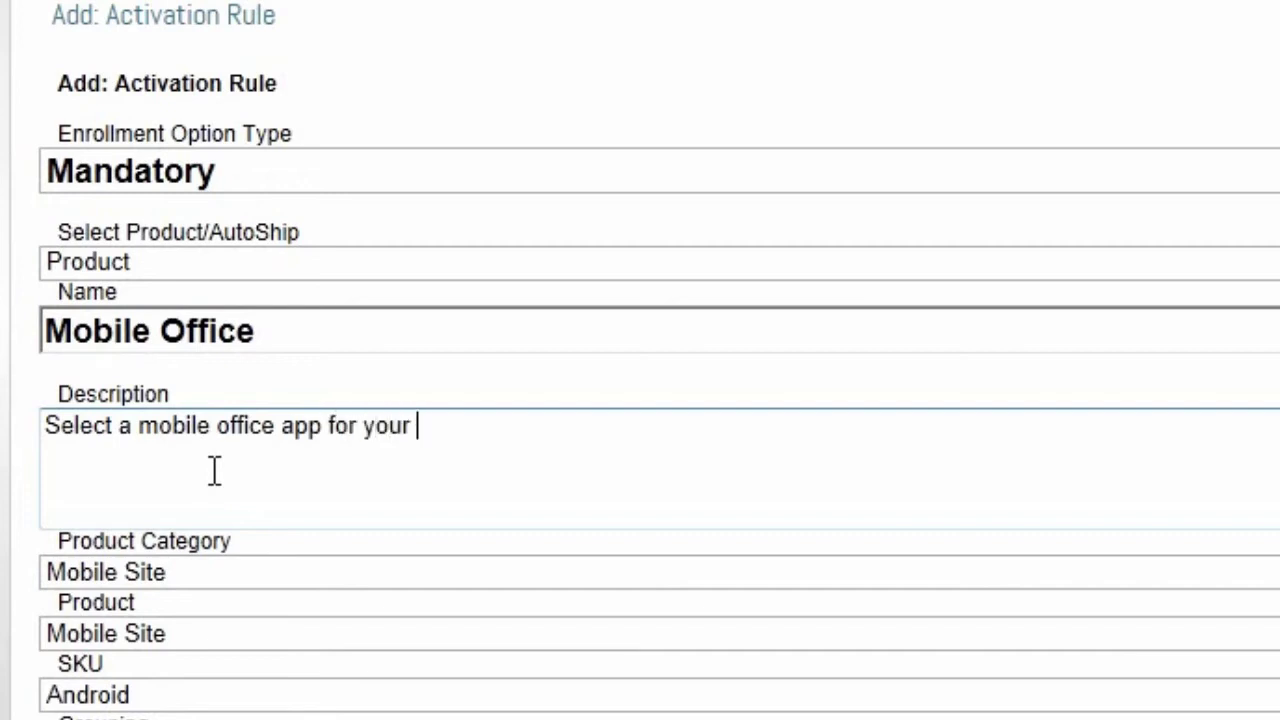
pyautogui.write('phone')
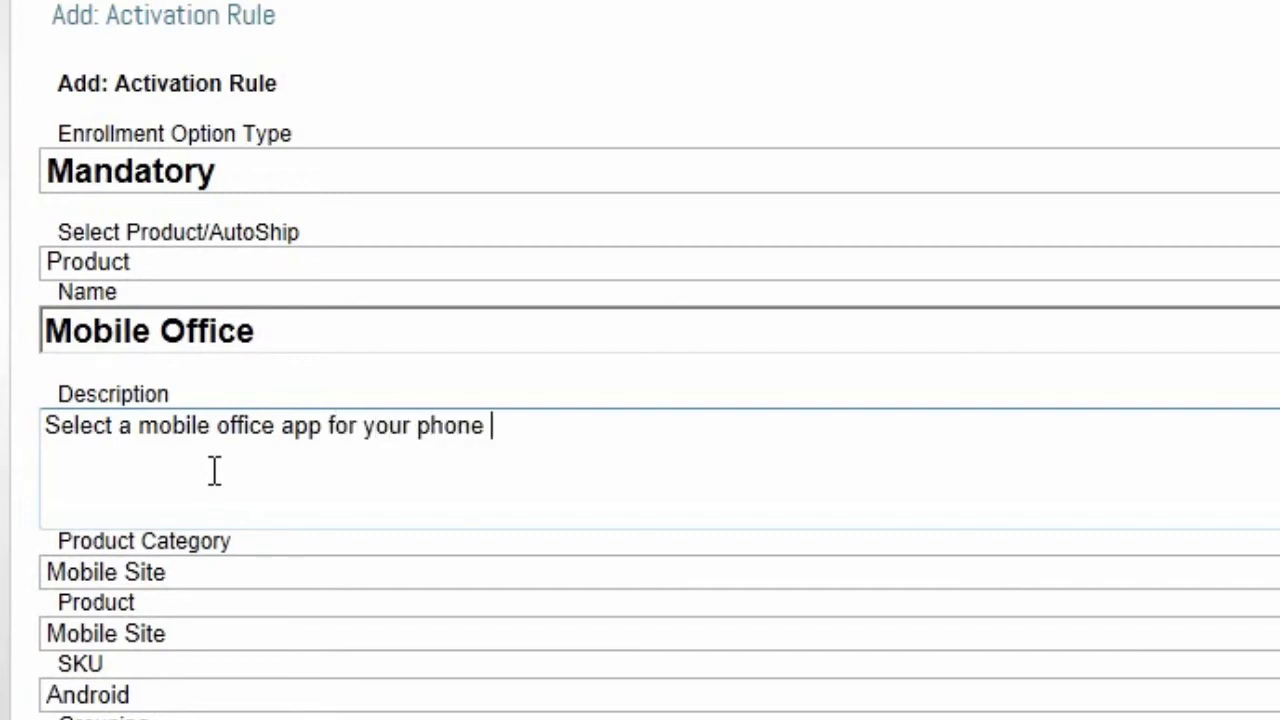
pyautogui.write(' and stay in to')
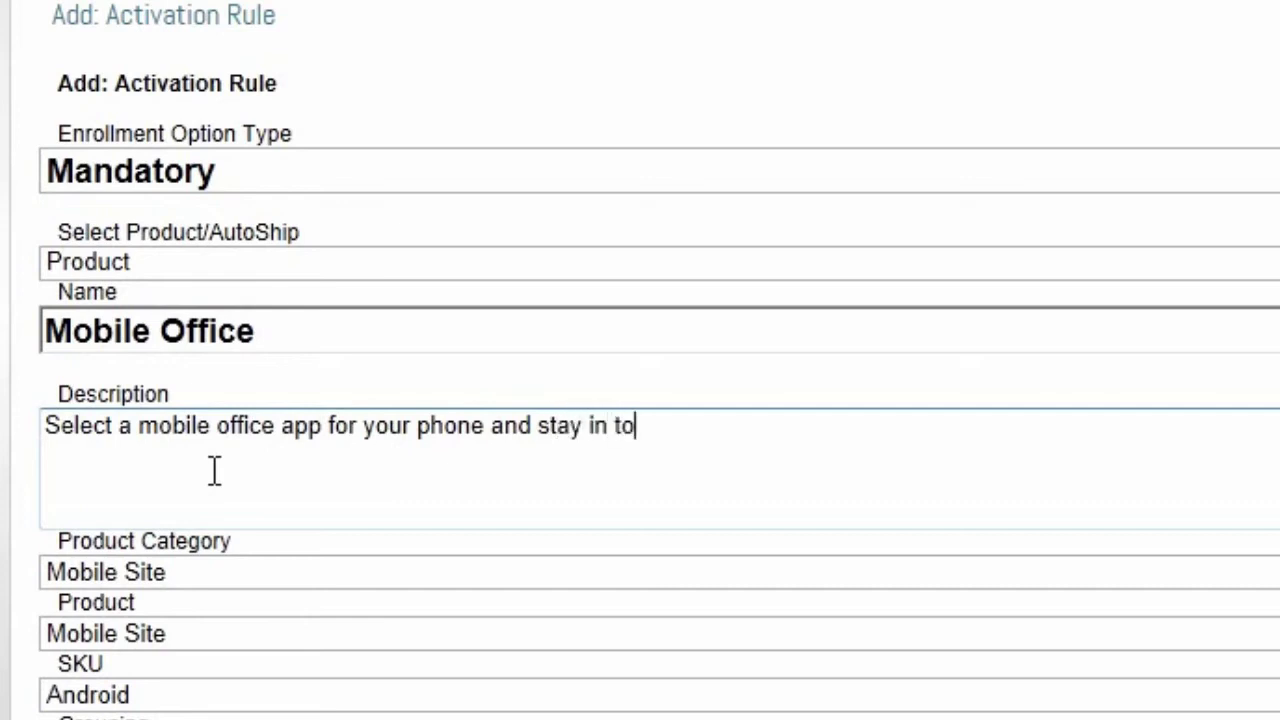
pyautogui.write('uch when you a')
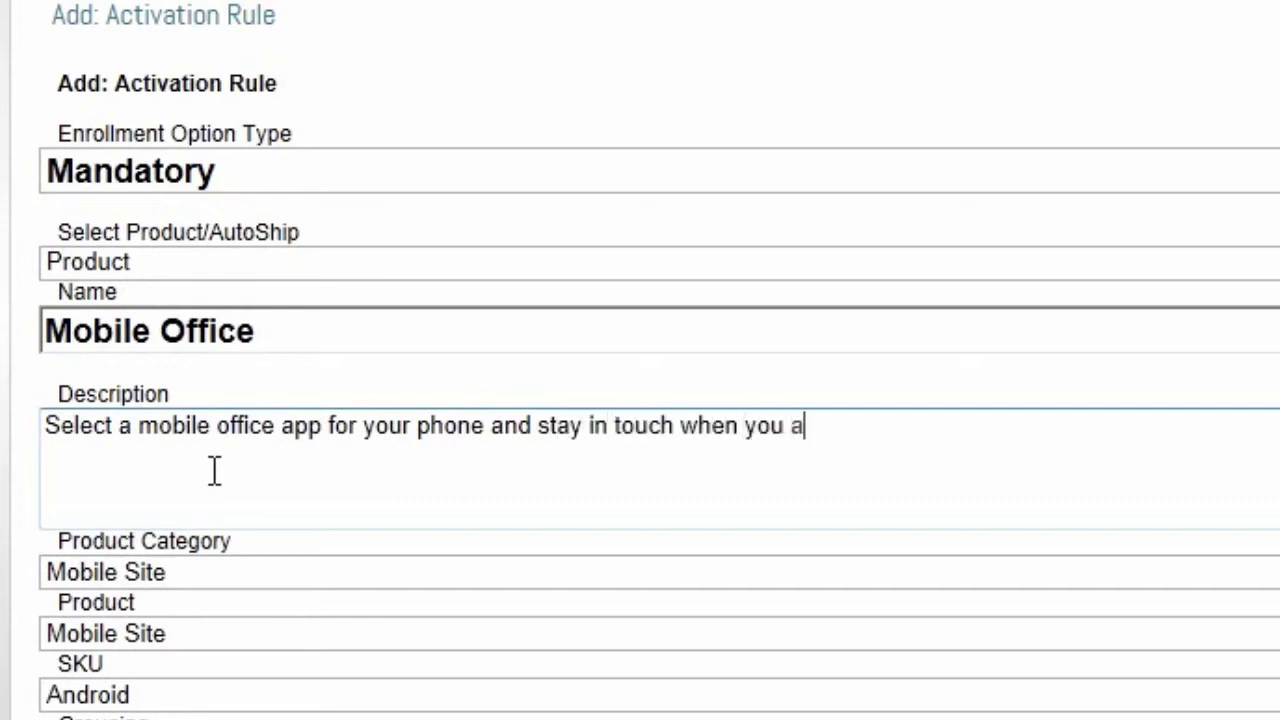
pyautogui.write('re on the move.')
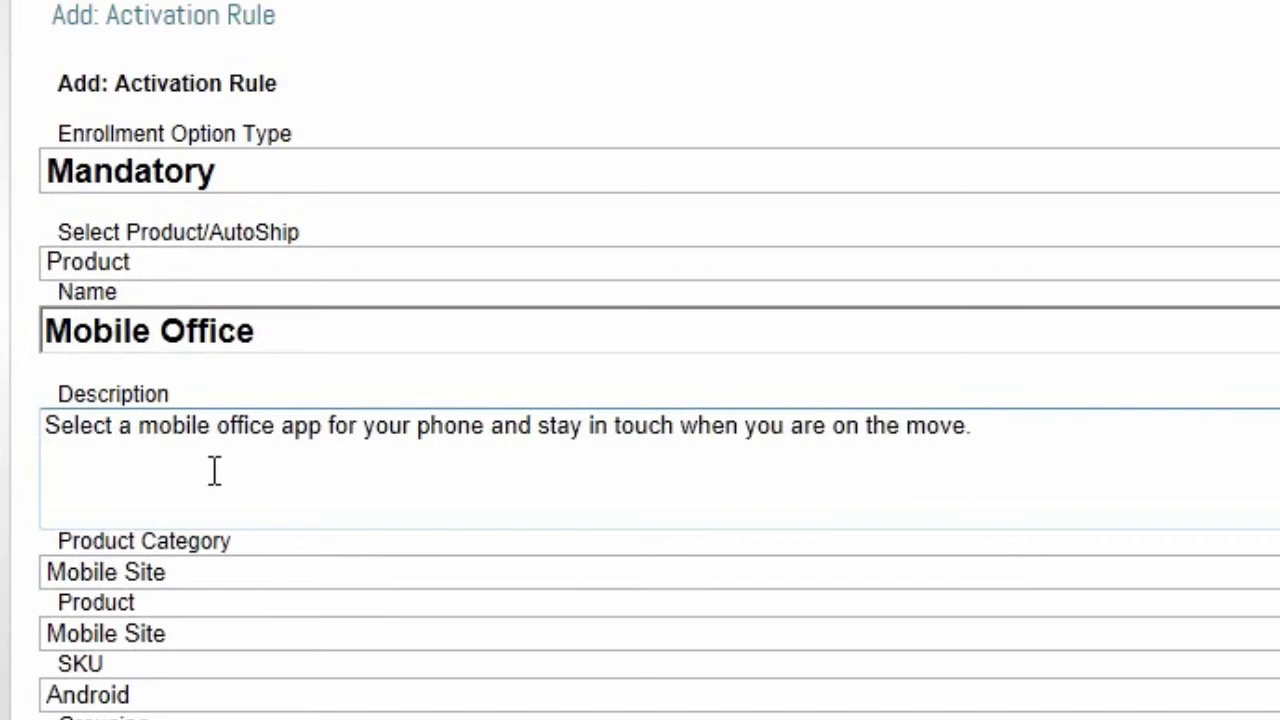
# Step: Set the rule's product category and product to Mobile Site, SKU to Android, and pick its grouping
pyautogui.scroll(-5, 737, 437)
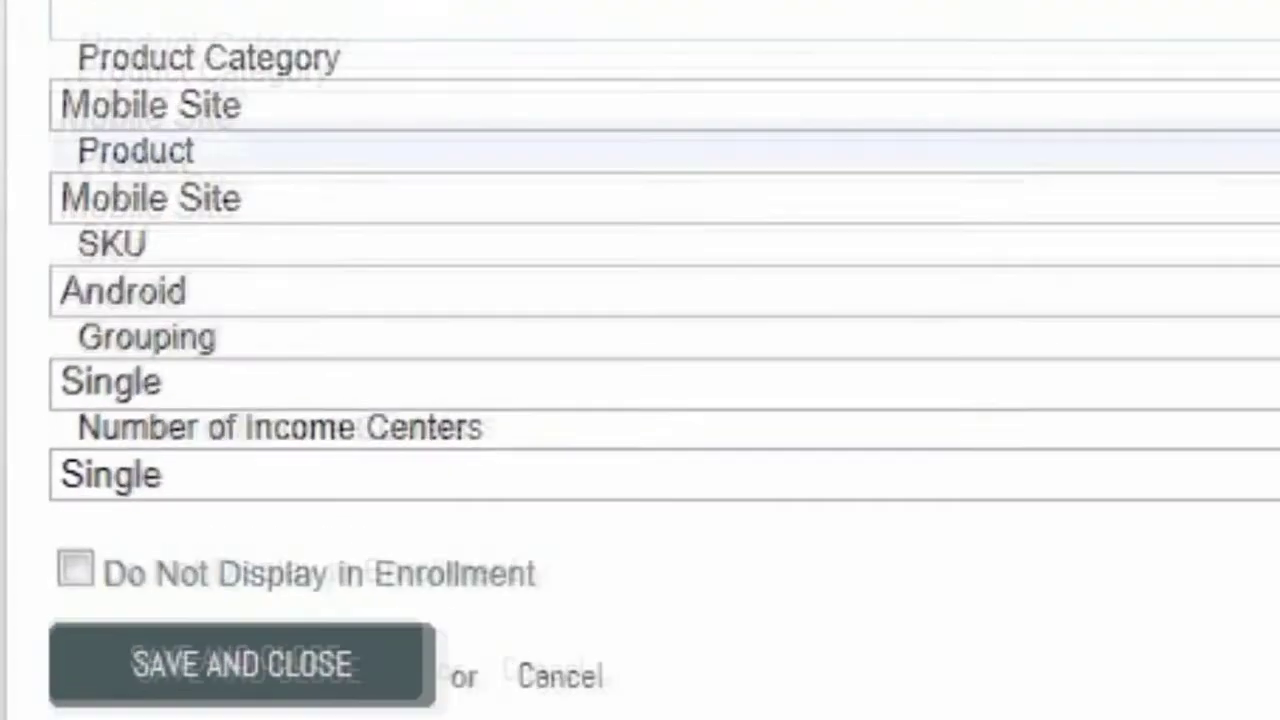
pyautogui.click(195, 226)
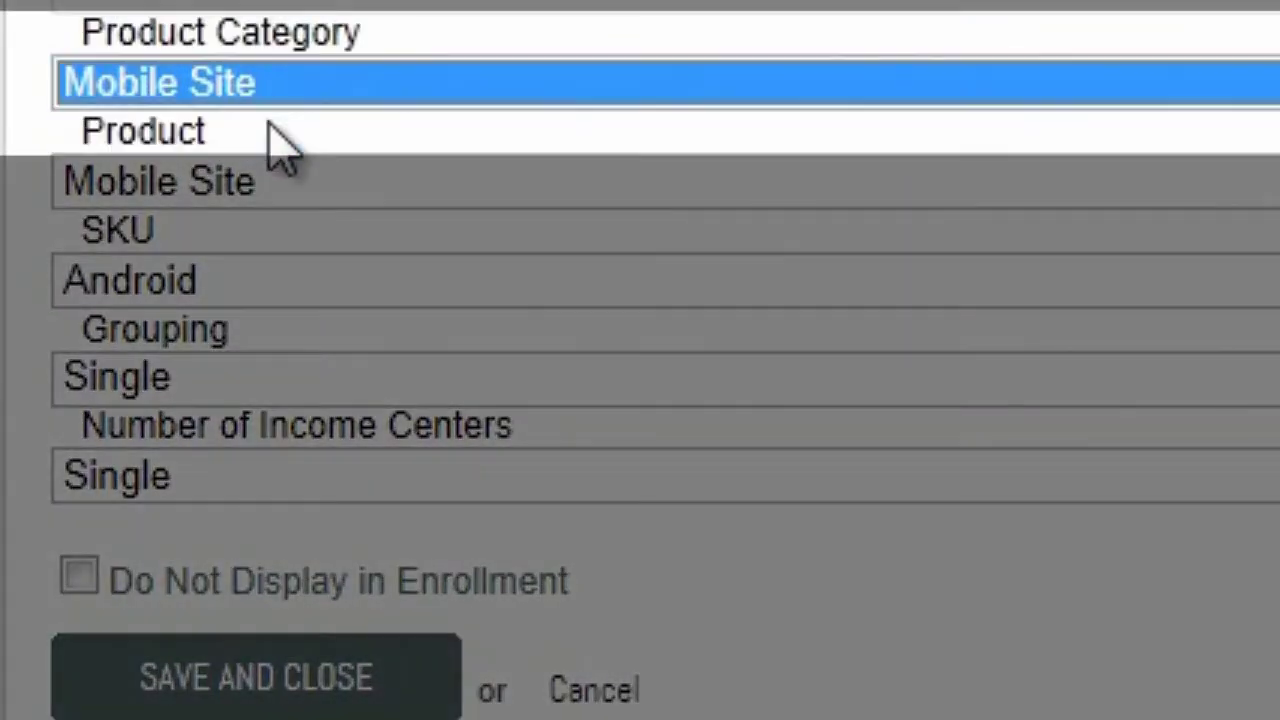
pyautogui.click(283, 136)
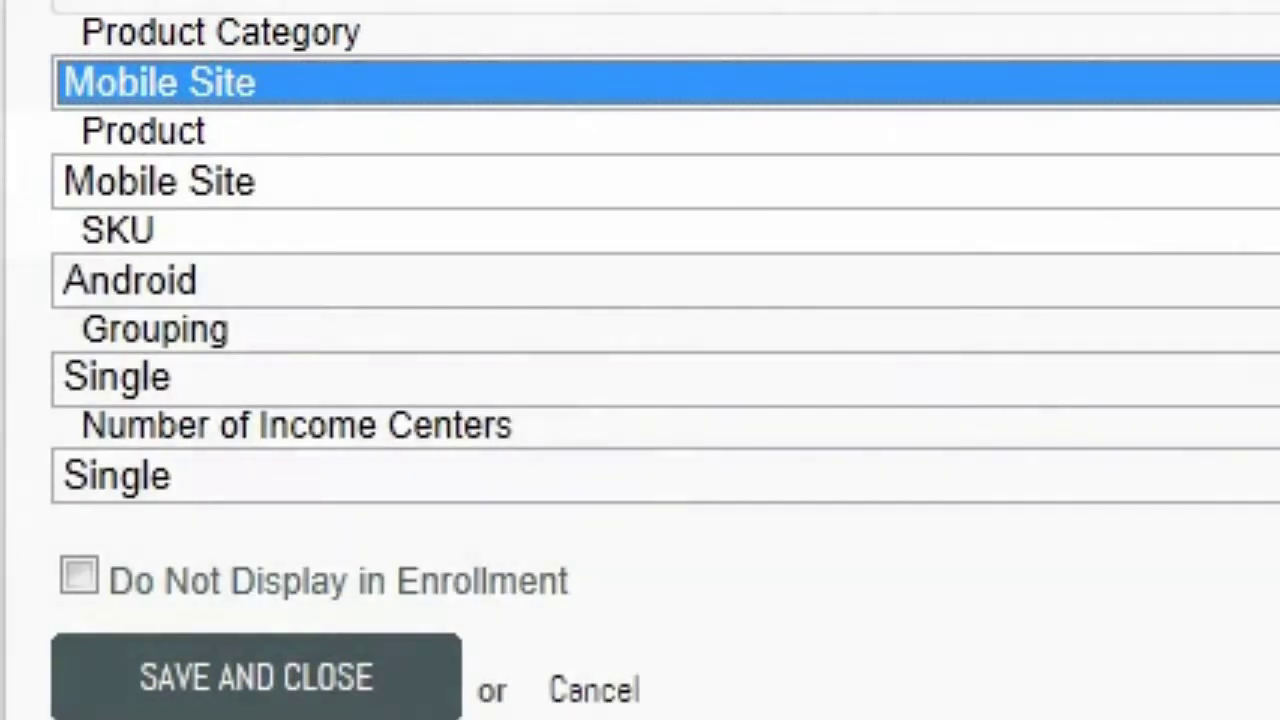
pyautogui.click(160, 181)
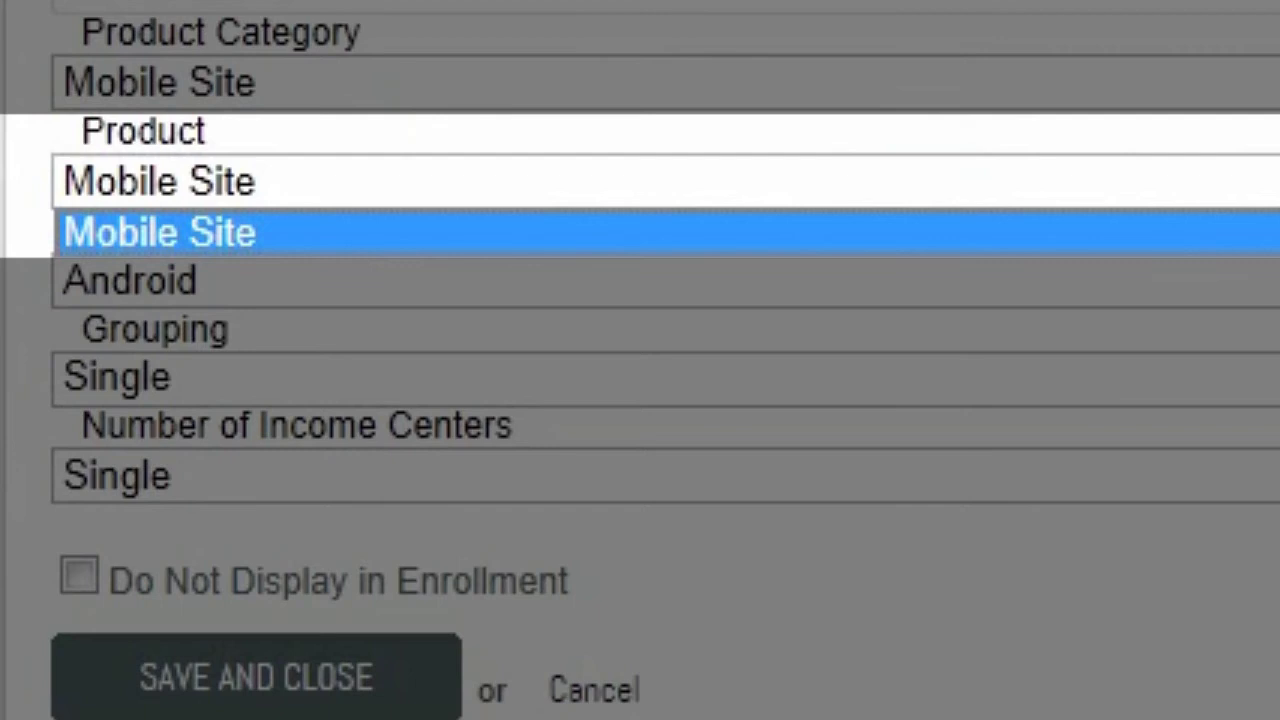
pyautogui.click(245, 230)
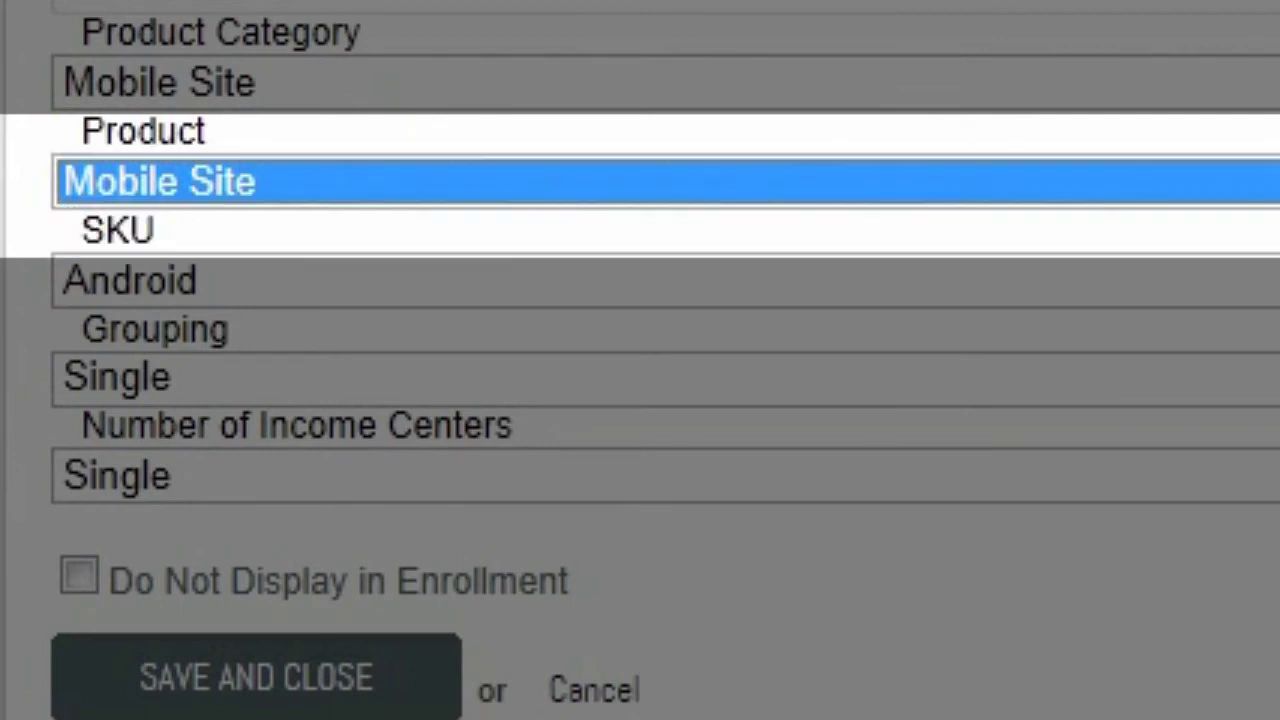
pyautogui.click(200, 280)
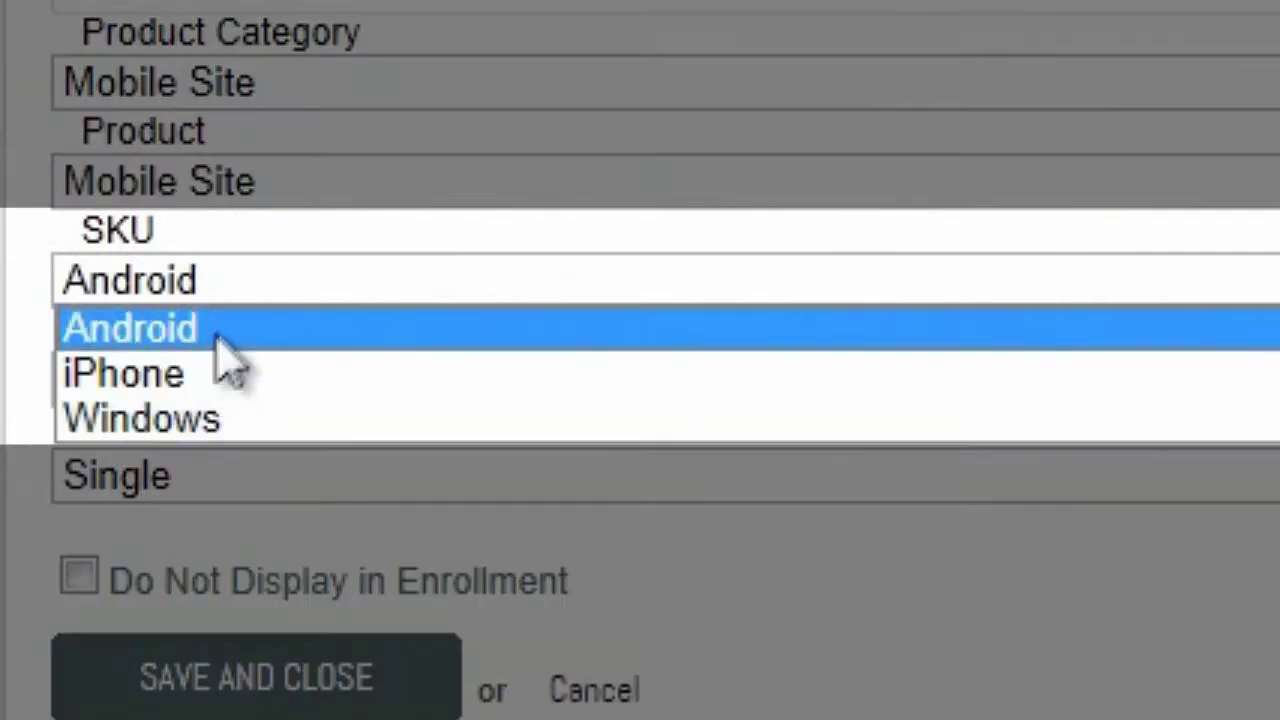
pyautogui.click(214, 330)
pyautogui.click(200, 377)
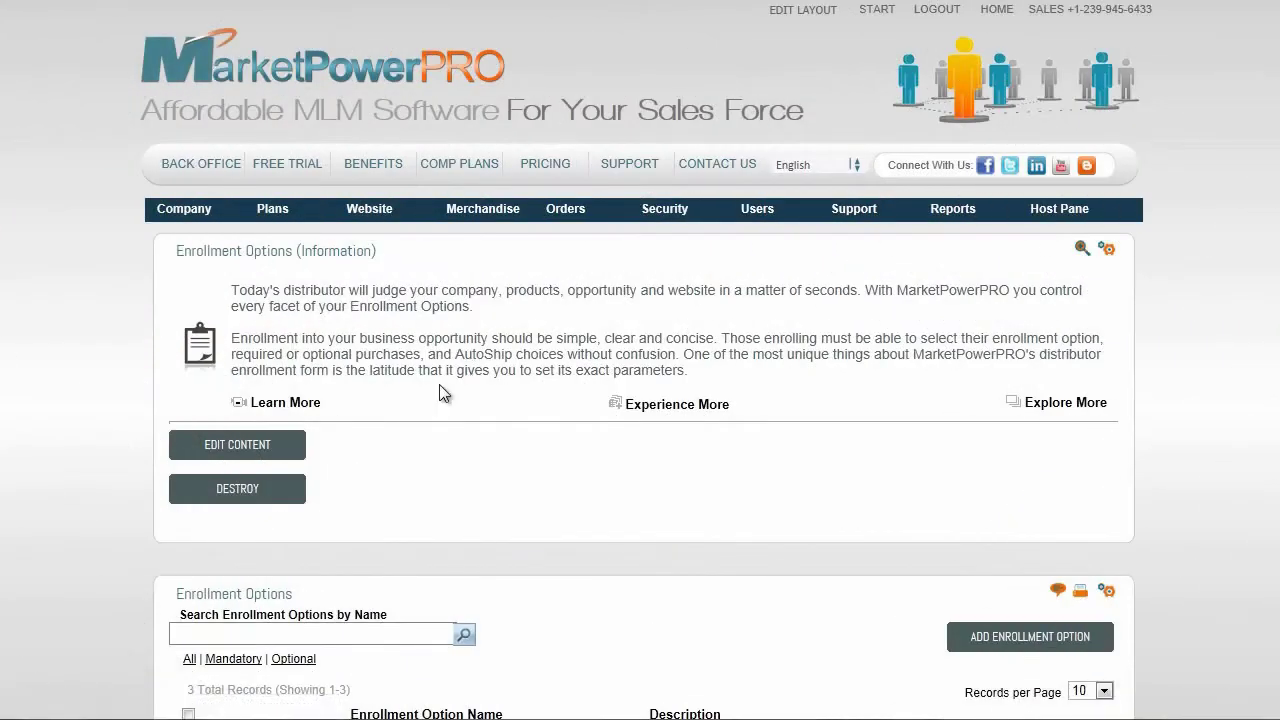
# Step: Scroll through the Enrollment Options list to review the Mobile Office options
pyautogui.scroll(-3, 439, 384)
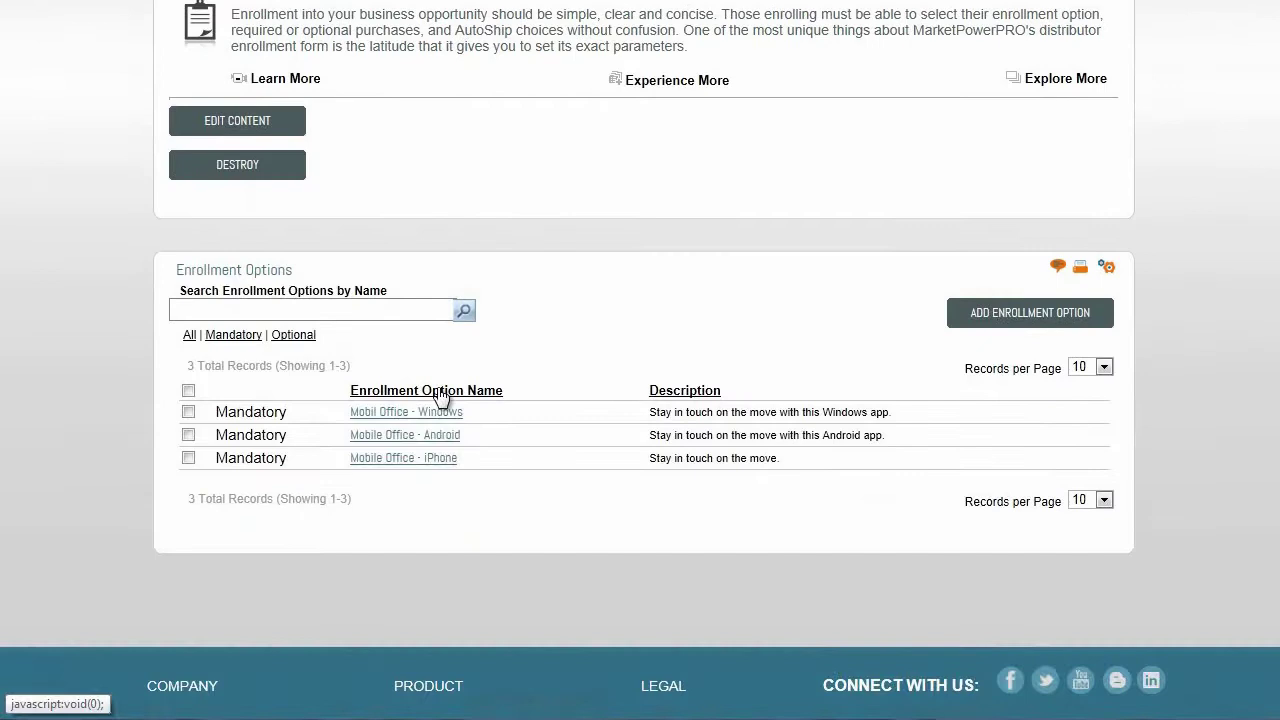
pyautogui.scroll(-1, 438, 392)
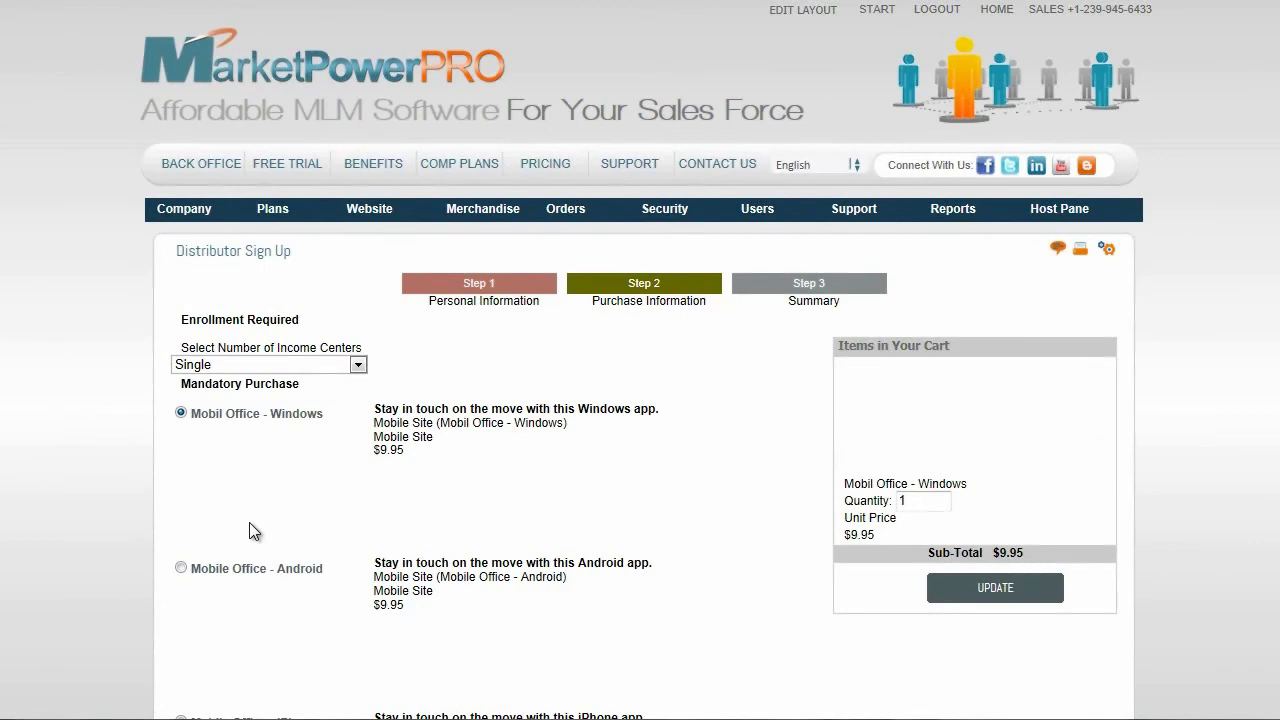
# Step: Select Mobile Office - Android, then switch the mandatory purchase to Mobile Office - iPhone
pyautogui.scroll(-3, 287, 181)
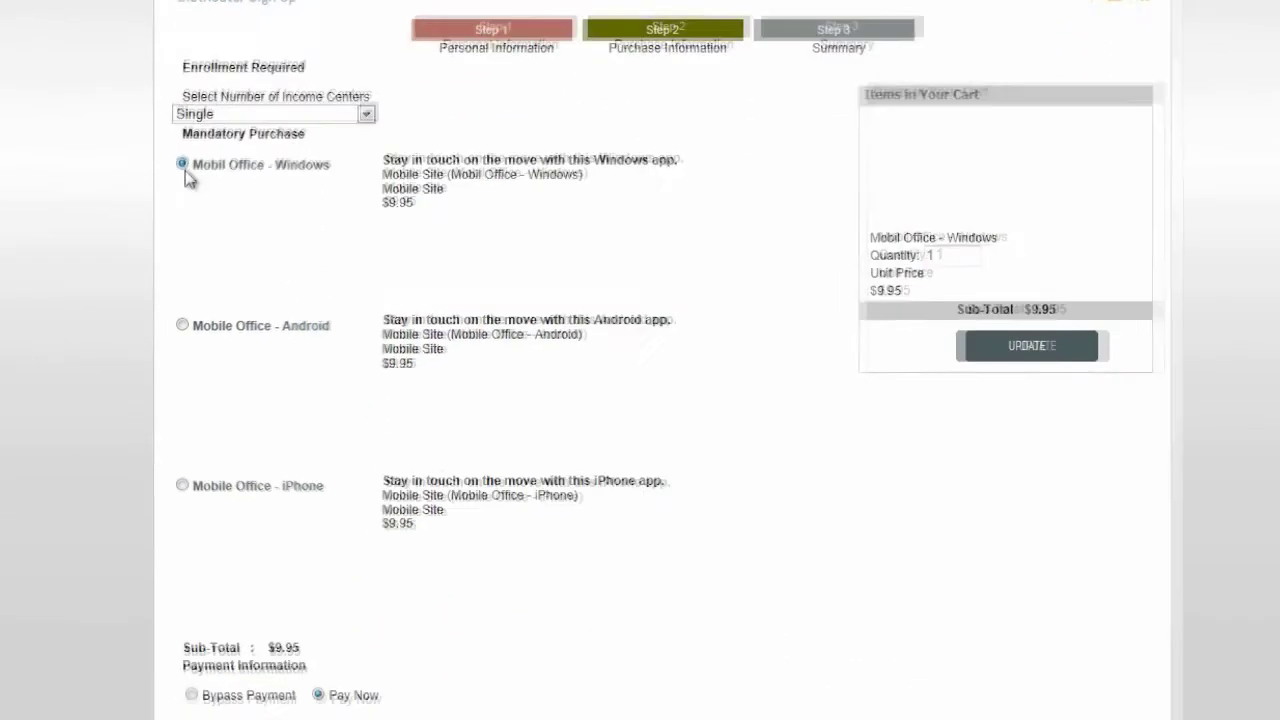
pyautogui.click(181, 326)
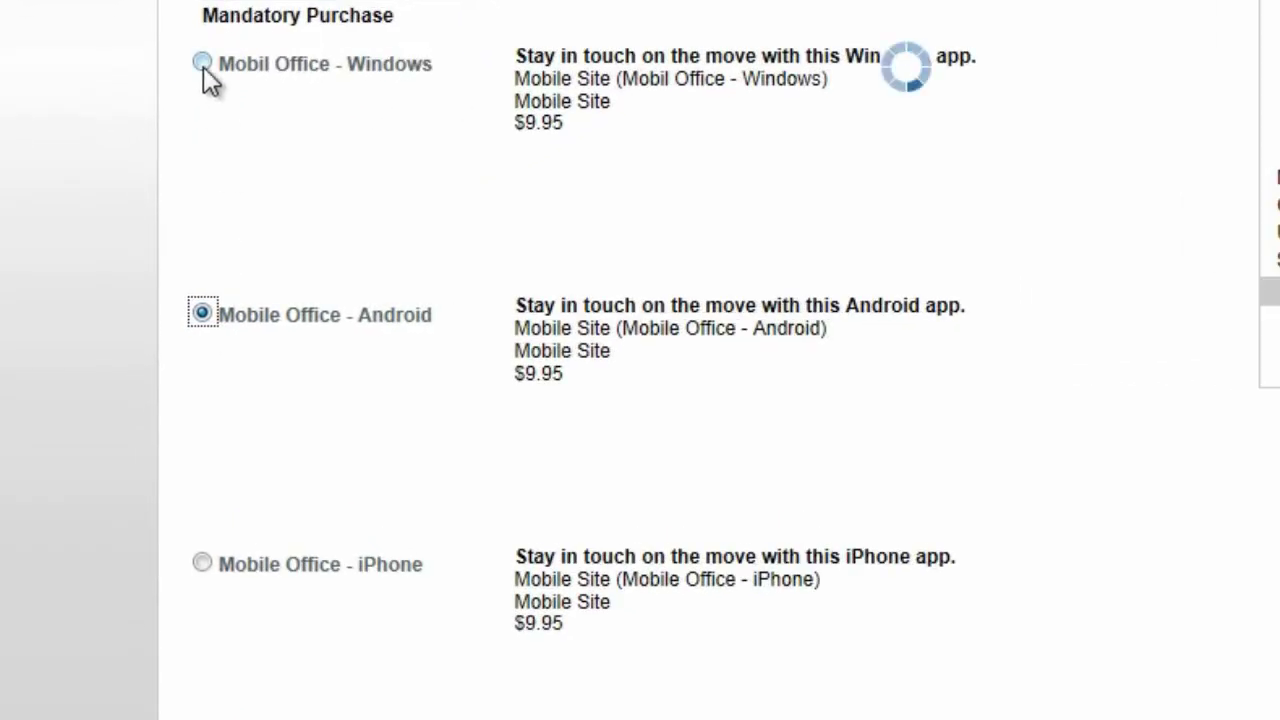
pyautogui.click(202, 564)
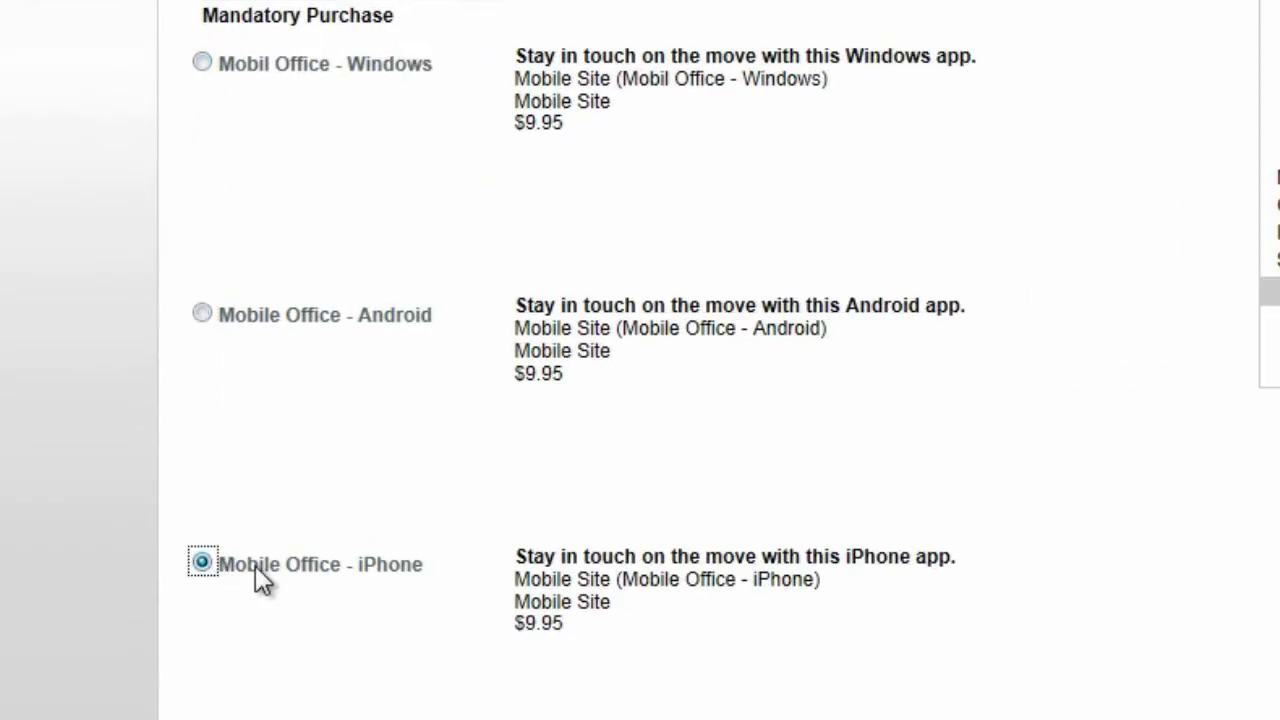